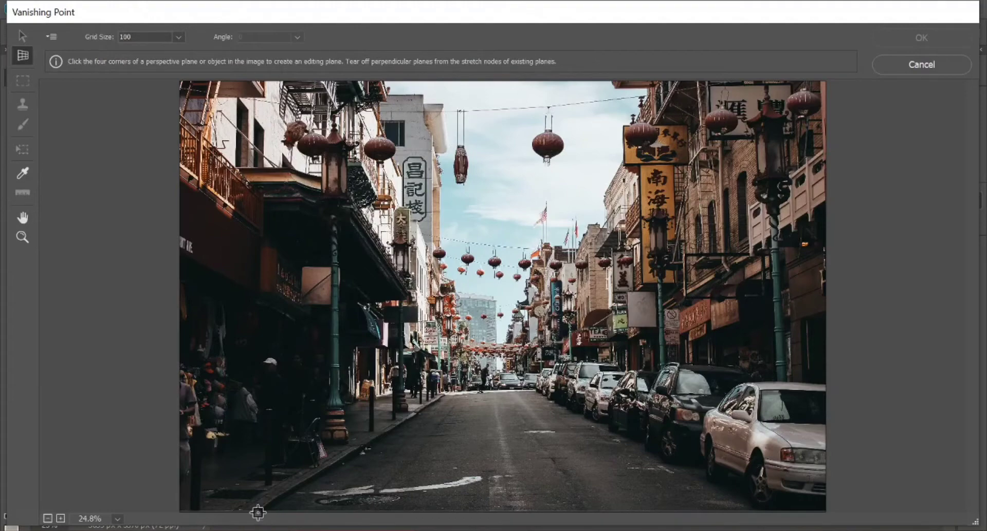
# Step: Create a four-corner perspective plane in Vanishing Point covering the road from the photo's lower edge to its far end
pyautogui.click(258, 512)
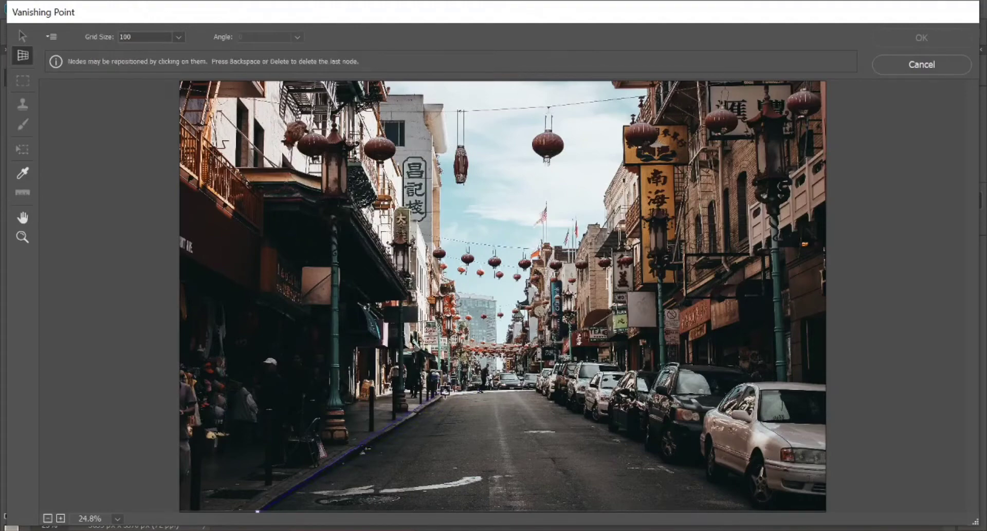
pyautogui.click(446, 394)
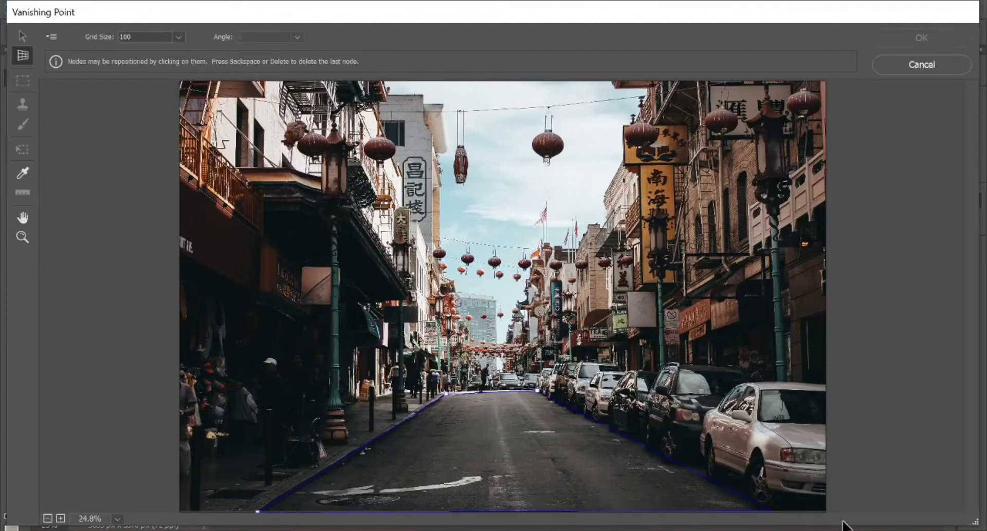
pyautogui.click(778, 511)
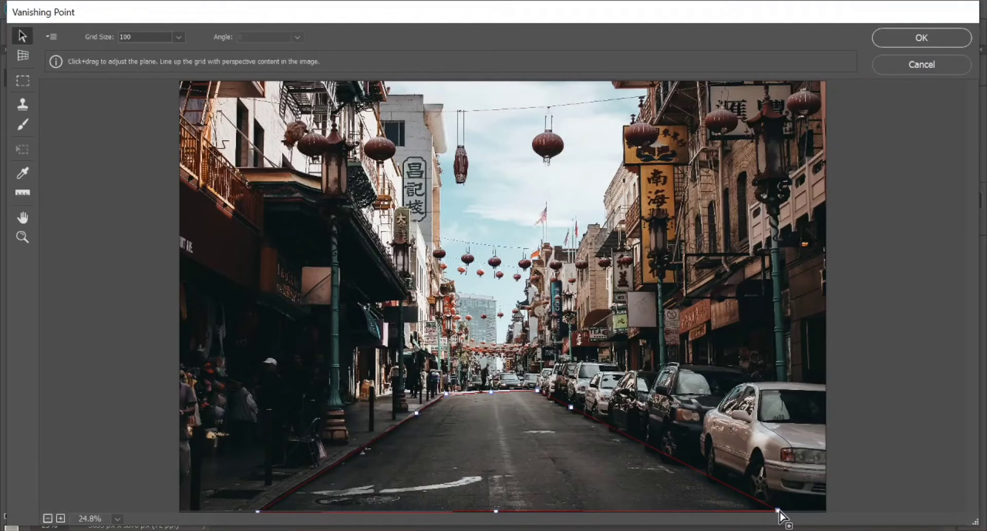
# Step: Fine-tune the plane's near and far corners so its edges follow the left curb and the line of parked cars
pyautogui.moveTo(774, 512); pyautogui.dragTo(777, 513)
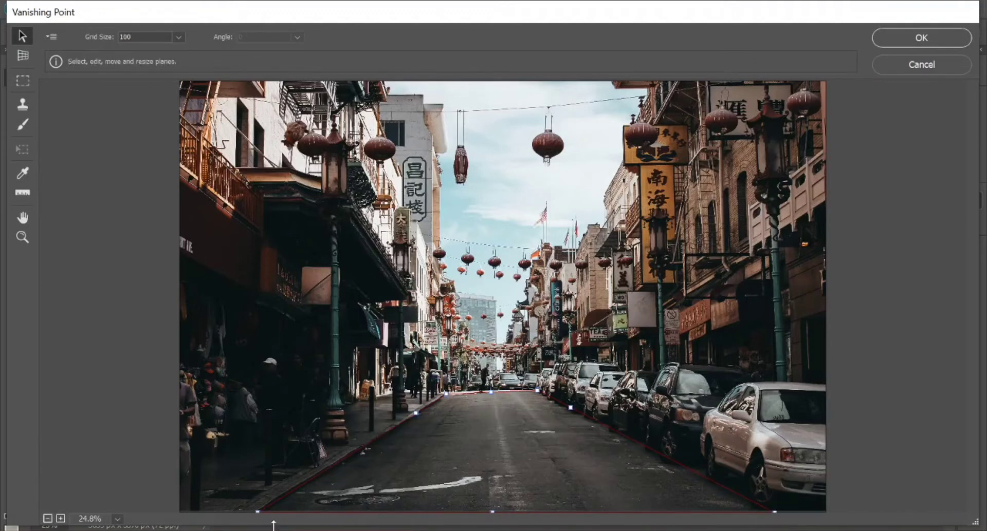
pyautogui.hotkey('ctrl', '-')
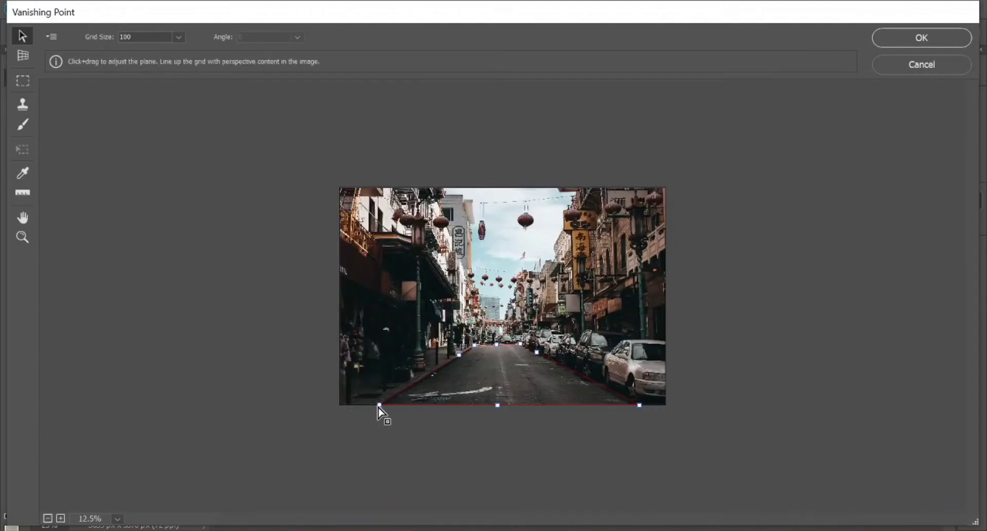
pyautogui.hotkey('ctrl', '+')
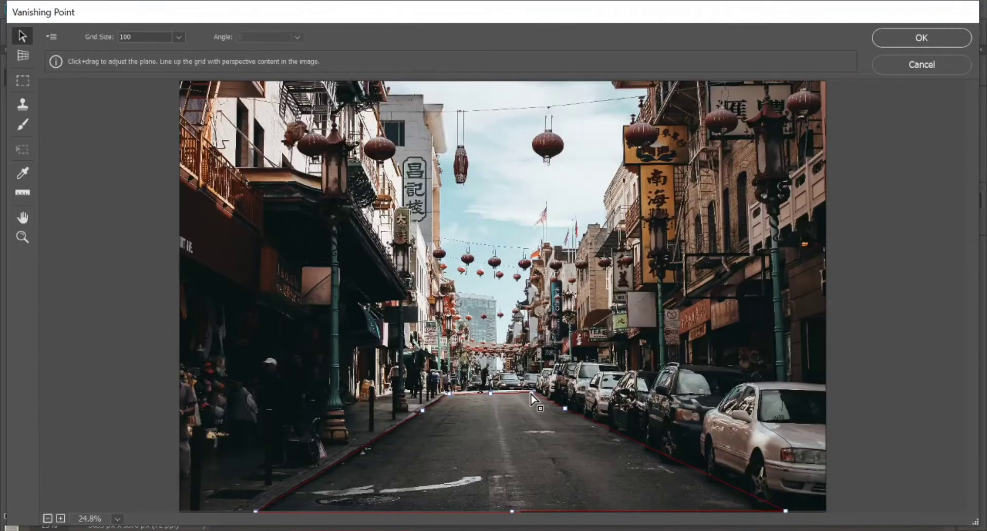
pyautogui.moveTo(530, 393); pyautogui.dragTo(539, 395)
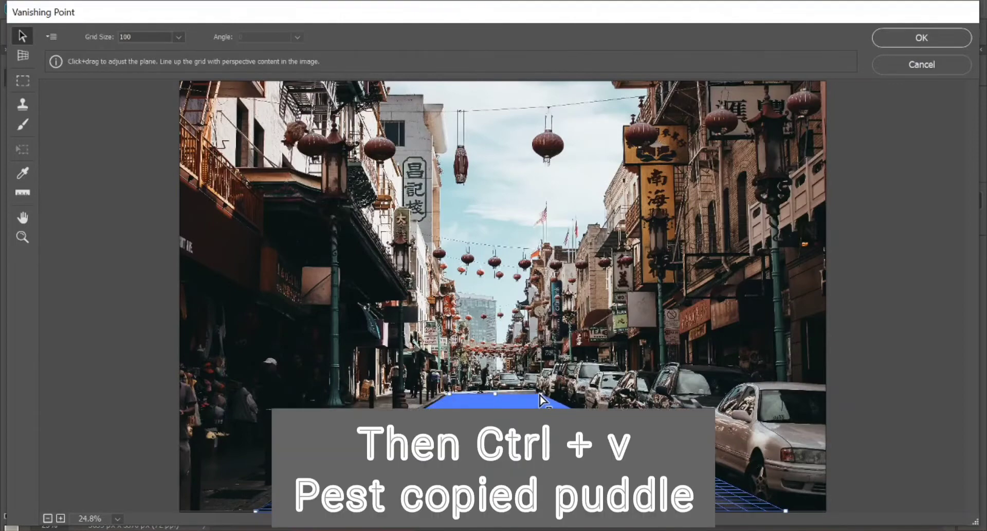
# Step: Paste the copied puddle texture into Vanishing Point and rotate it upright with the Transform tool
pyautogui.press('m')
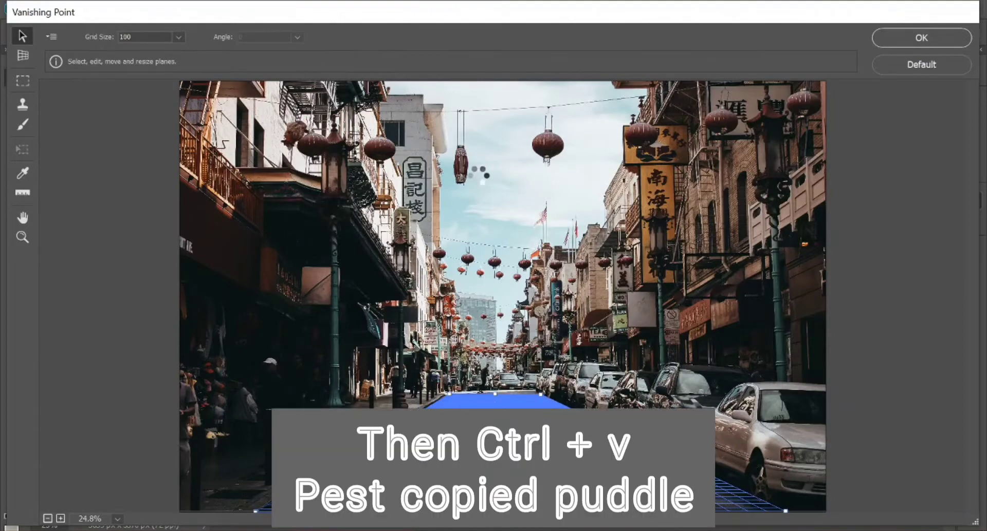
pyautogui.hotkey('ctrl', 'v')
pyautogui.moveTo(395, 118); pyautogui.dragTo(422, 159)
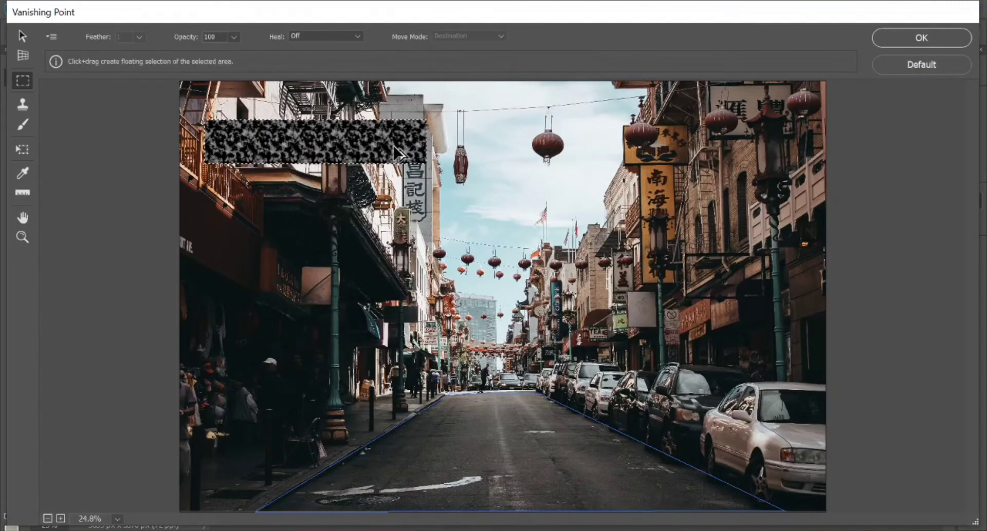
pyautogui.press('t')
pyautogui.moveTo(441, 108); pyautogui.dragTo(353, 317)
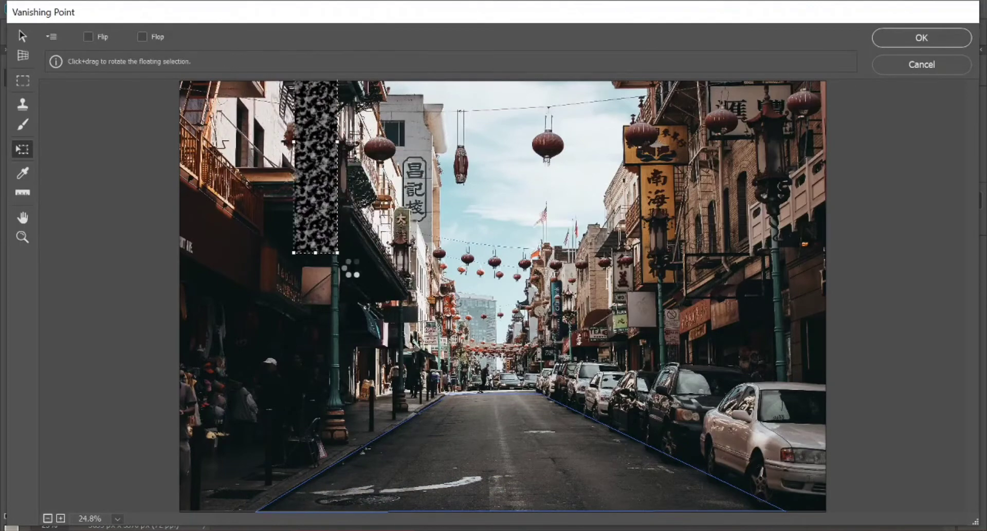
# Step: Place the puddle texture in the road plane, scale it to fill the whole plane, and apply the filter
pyautogui.moveTo(336, 251); pyautogui.dragTo(388, 511)
pyautogui.moveTo(362, 329); pyautogui.dragTo(552, 465)
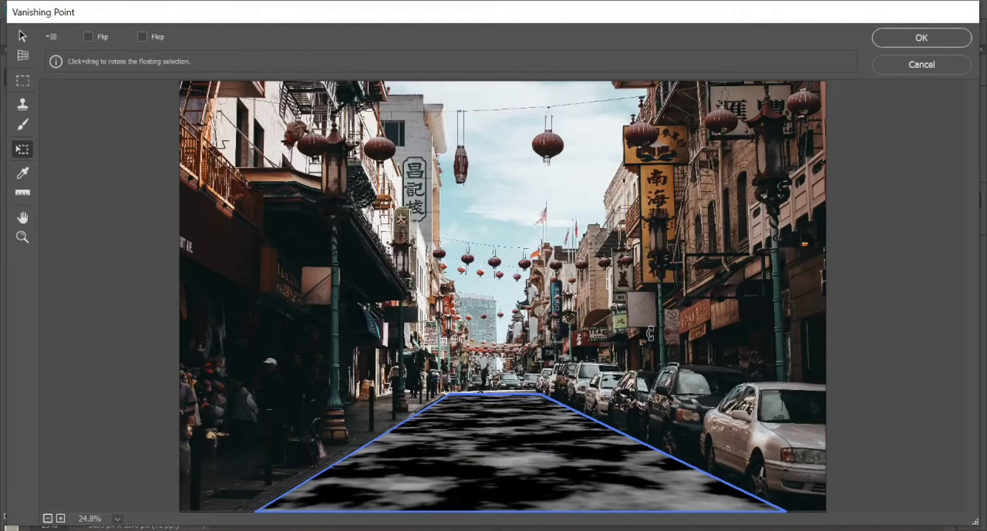
pyautogui.click(933, 42)
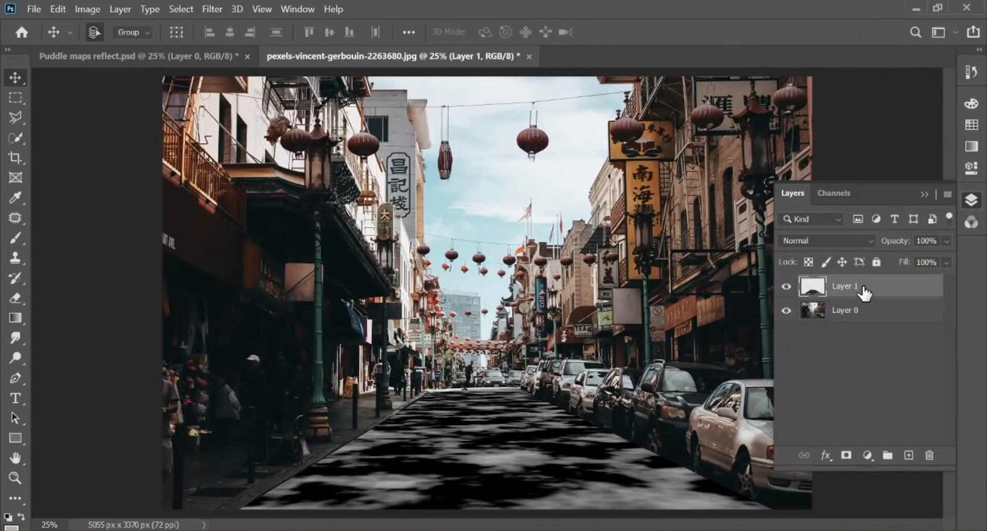
# Step: Add a Curves adjustment clipped to Layer 1, with the white point moved to input 130
pyautogui.click(868, 456)
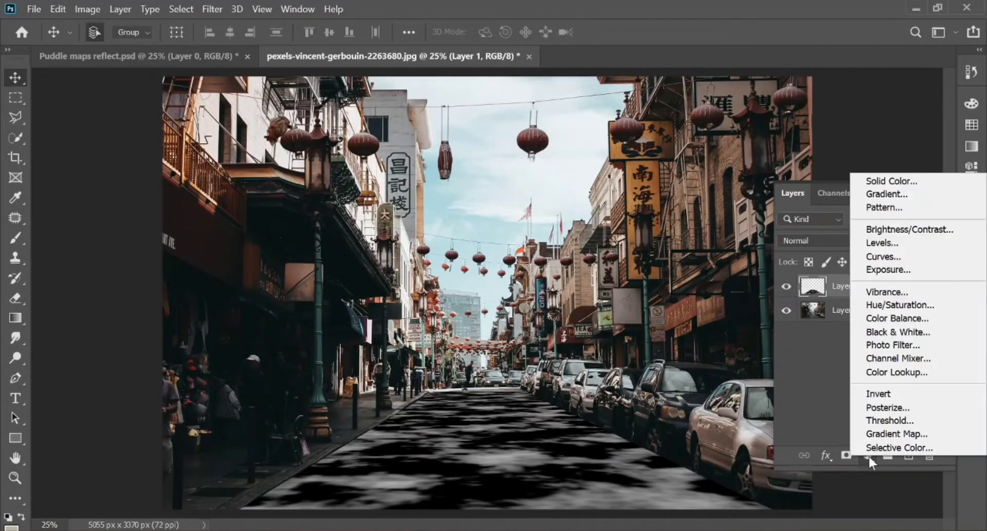
pyautogui.click(891, 259)
pyautogui.moveTo(929, 297); pyautogui.dragTo(883, 299)
pyautogui.click(840, 360)
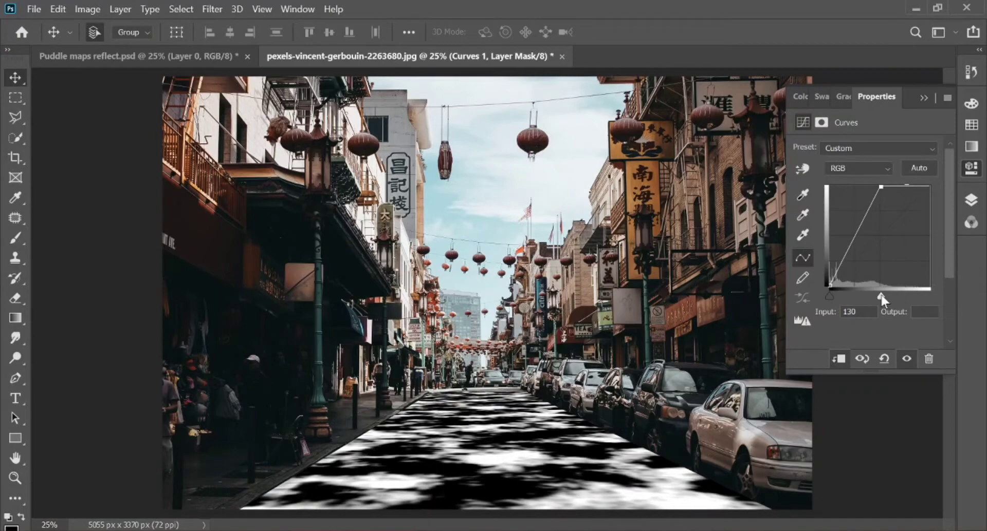
# Step: Add a black (000000) Solid Color fill layer directly above Layer 0
pyautogui.click(971, 200)
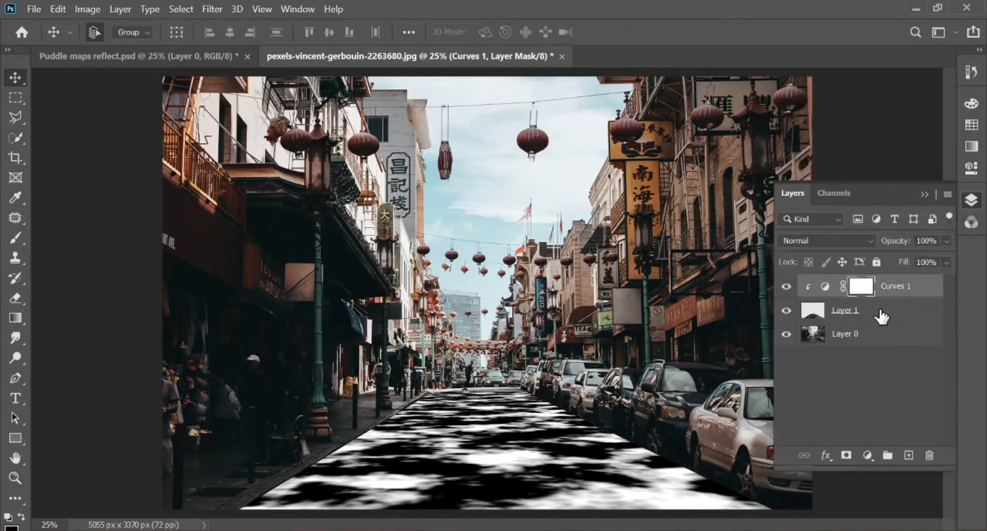
pyautogui.click(859, 337)
pyautogui.click(867, 455)
pyautogui.click(874, 179)
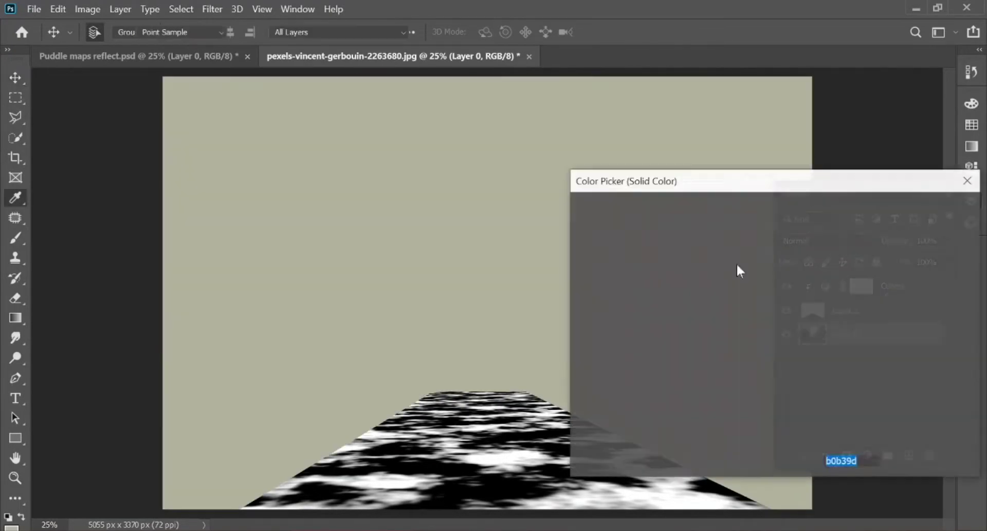
pyautogui.moveTo(739, 269); pyautogui.dragTo(602, 275)
pyautogui.write('000000')
pyautogui.click(928, 211)
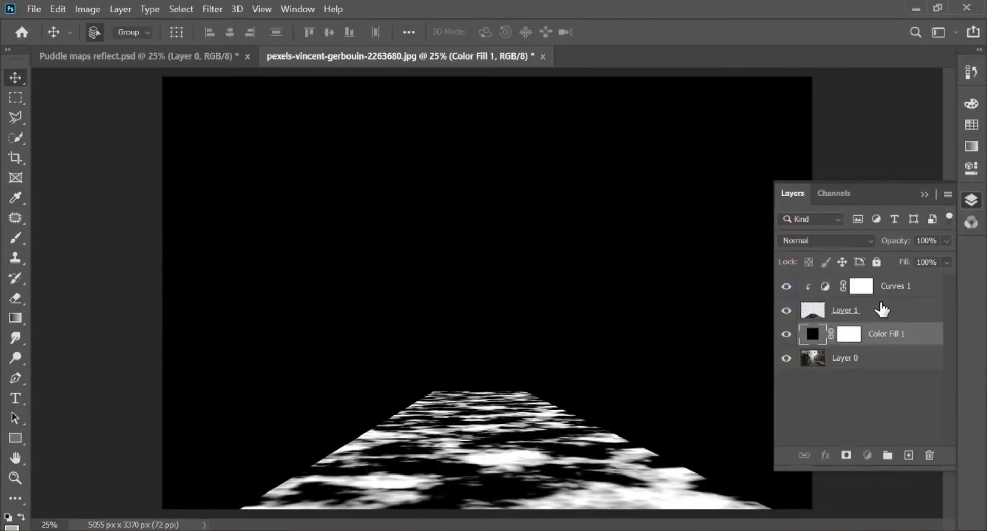
# Step: Load the RGB channel's bright areas as a selection and save it as a new alpha channel
pyautogui.click(863, 288)
pyautogui.click(835, 193)
pyautogui.keyDown('ctrl'); pyautogui.click(805, 220); pyautogui.keyUp('ctrl')
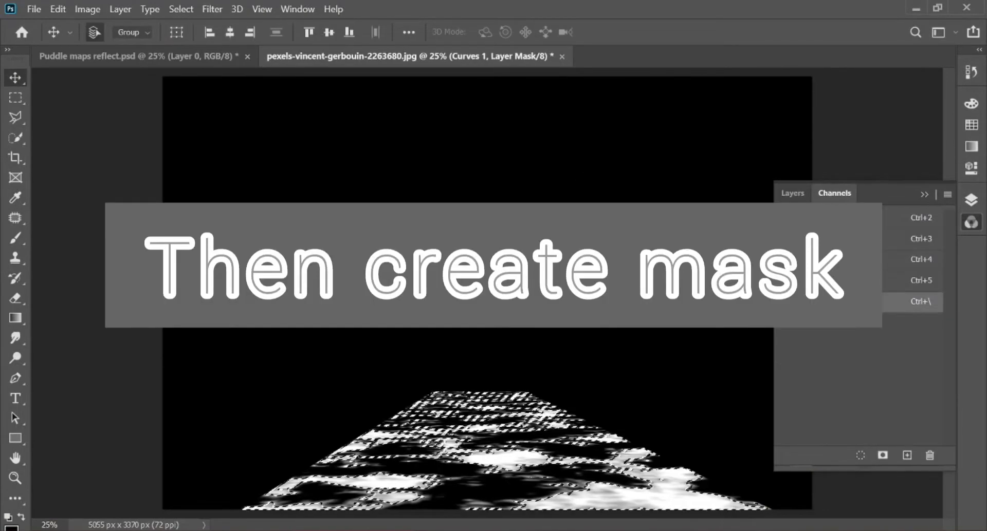
pyautogui.click(882, 456)
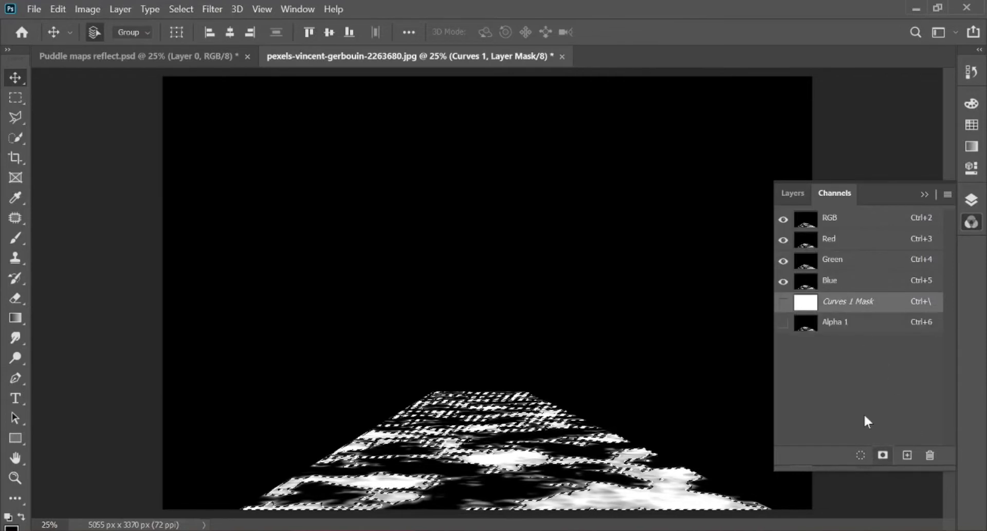
# Step: Deselect, group the Curves 1, Layer 1 and Color Fill 1 layers, and hide the group
pyautogui.click(791, 192)
pyautogui.hotkey('ctrl', 'd')
pyautogui.keyDown('shift'); pyautogui.click(875, 335); pyautogui.keyUp('shift')
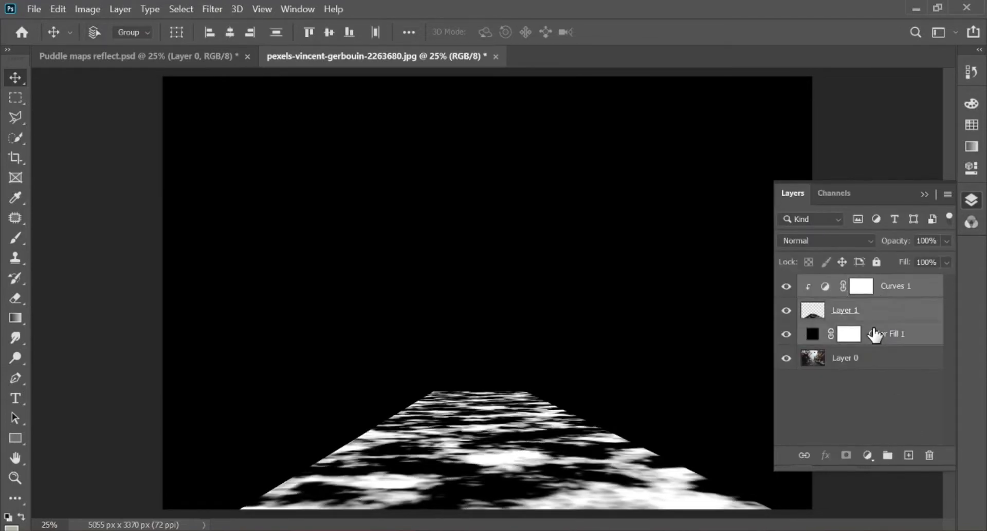
pyautogui.hotkey('ctrl', 'g')
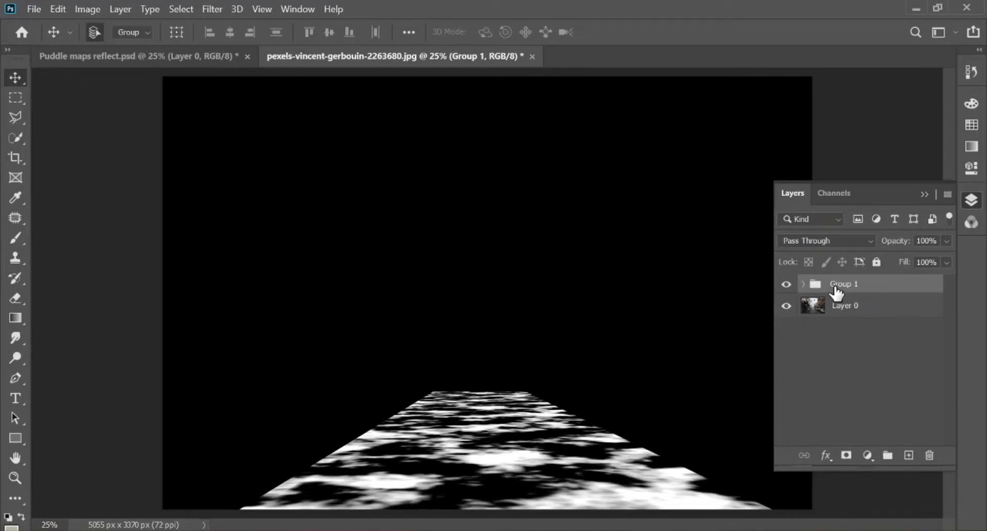
pyautogui.click(786, 284)
# Step: Duplicate Layer 0 and mask the copy to the road using a Polygonal Lasso selection with 5 px feather
pyautogui.click(850, 307)
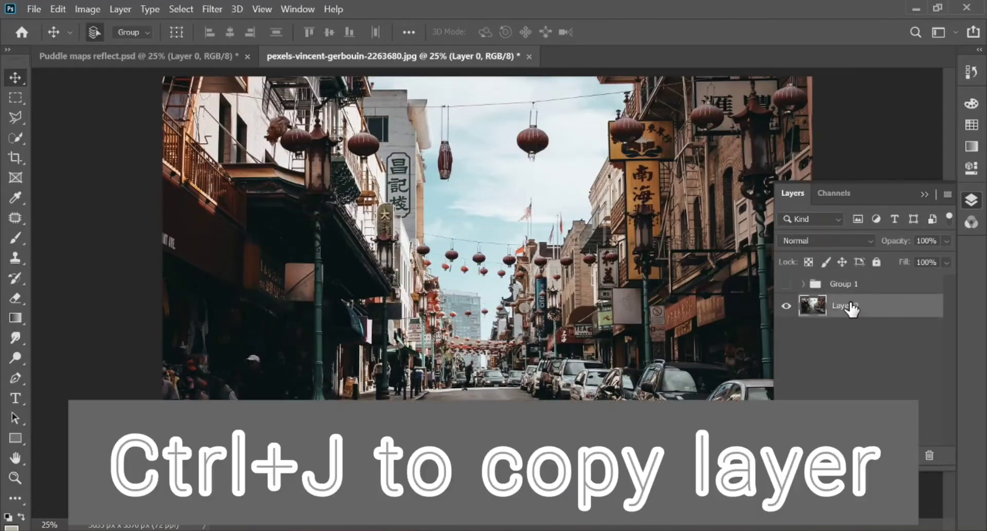
pyautogui.hotkey('ctrl', 'j')
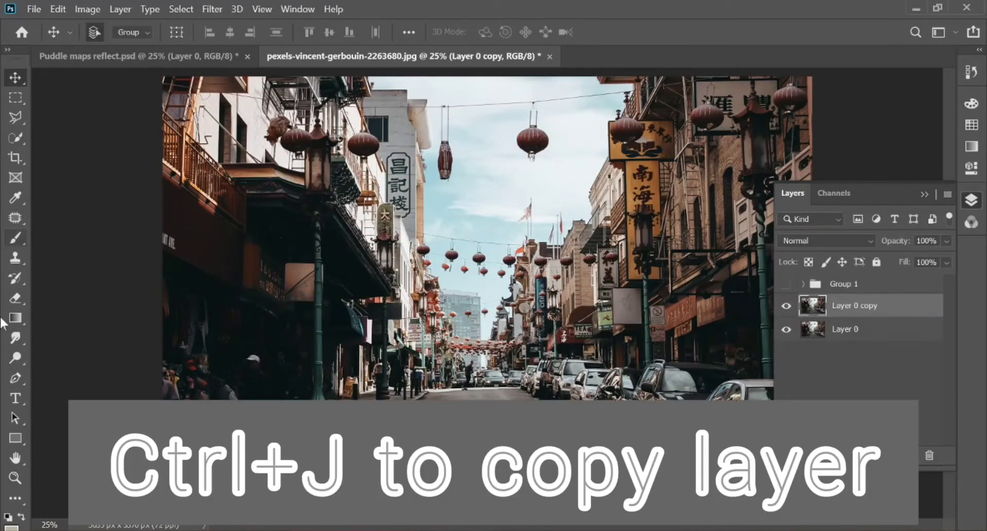
pyautogui.click(15, 118)
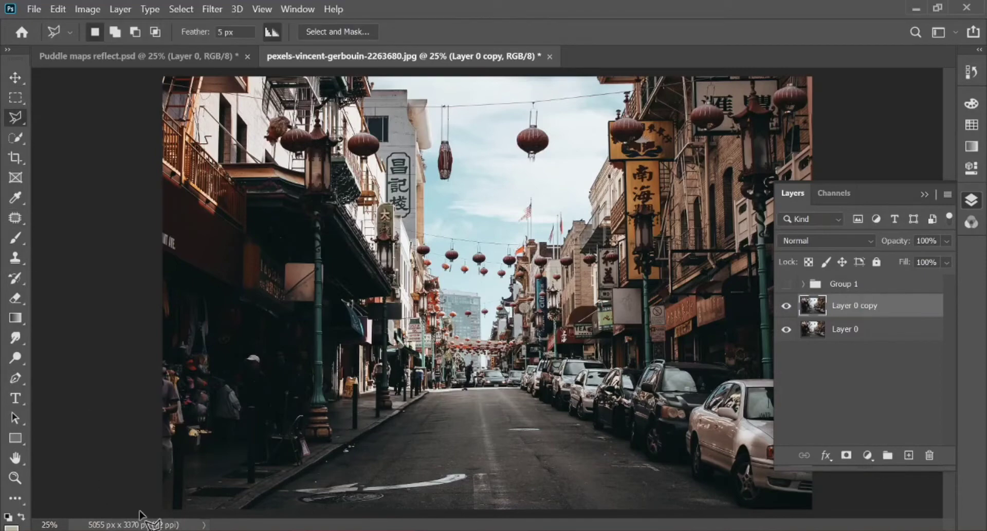
pyautogui.click(242, 513)
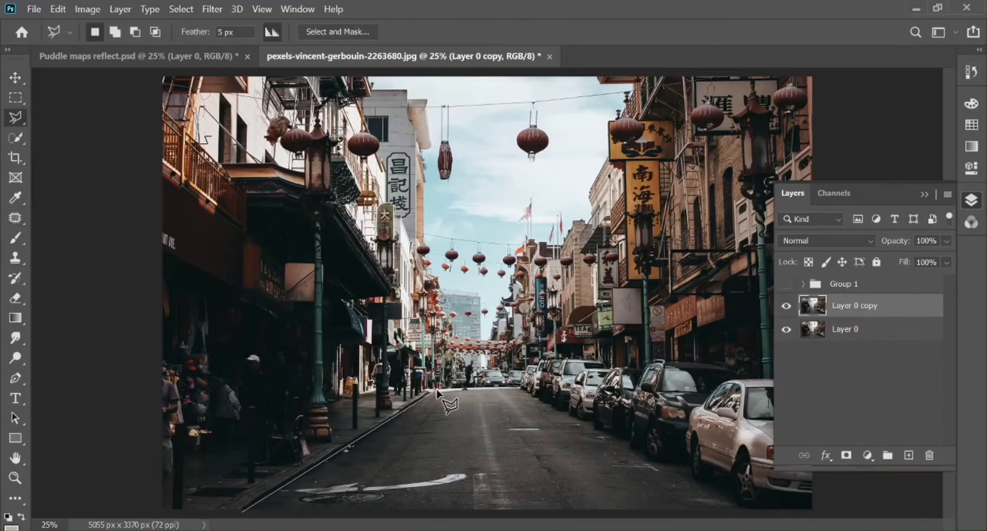
pyautogui.click(435, 390)
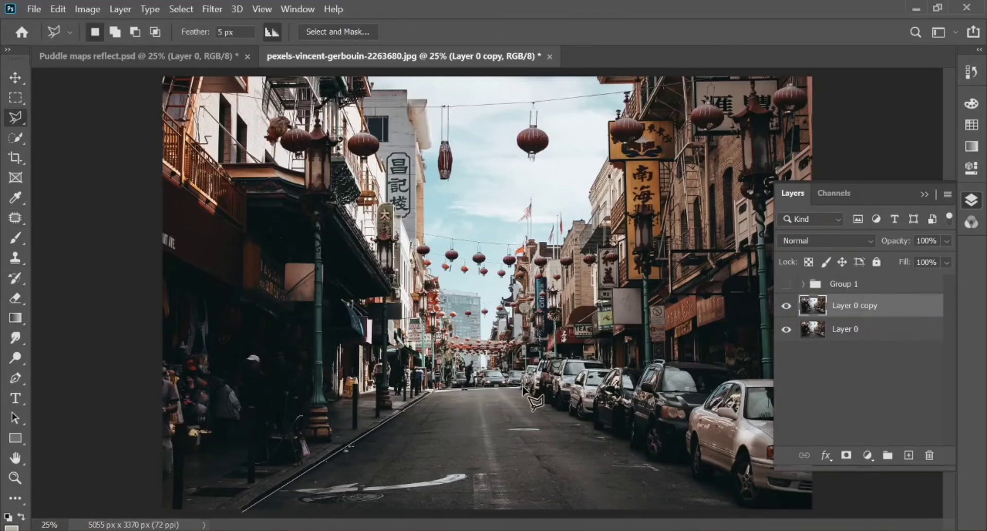
pyautogui.click(525, 389)
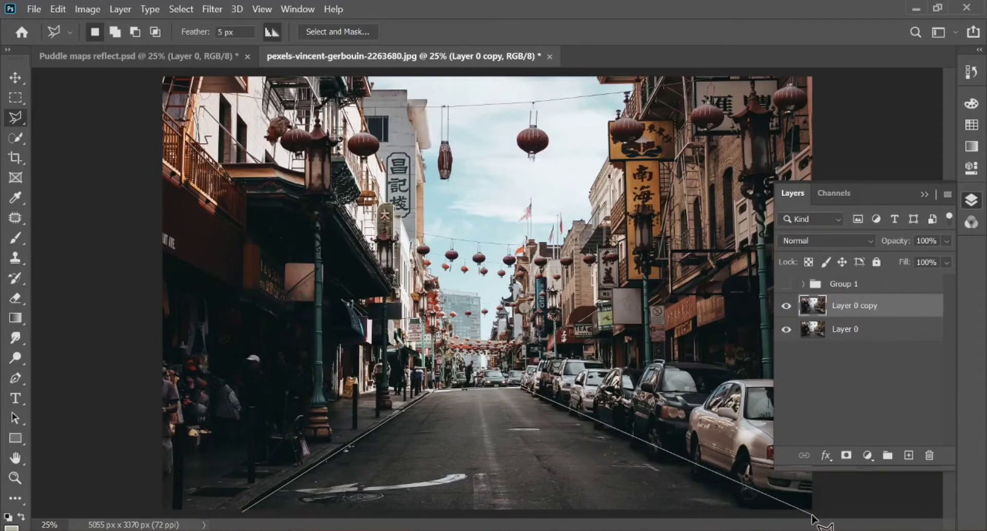
pyautogui.click(812, 515)
pyautogui.click(242, 513)
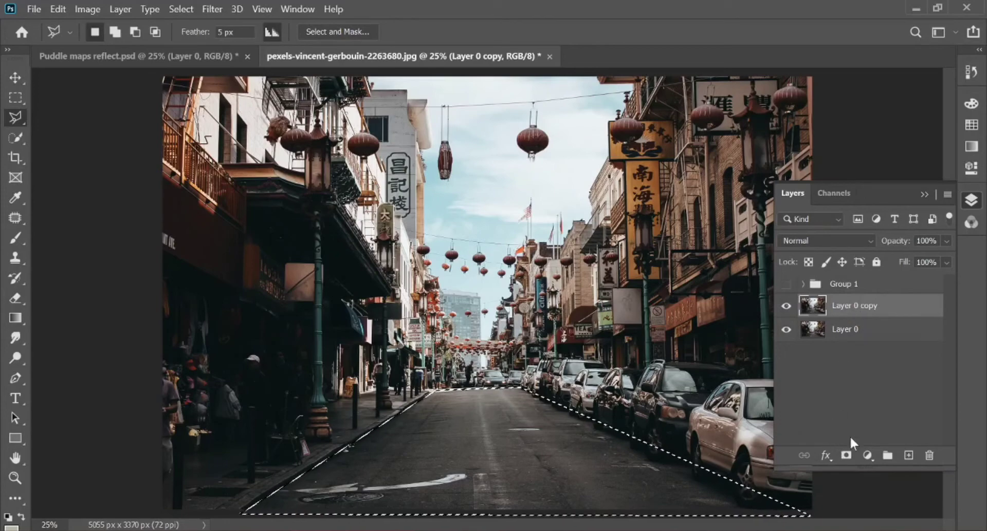
pyautogui.click(847, 456)
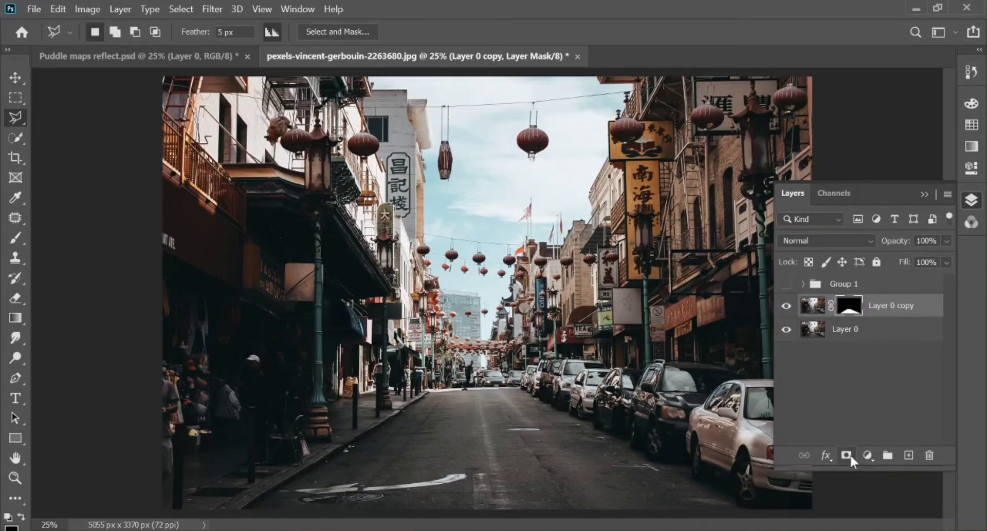
# Step: Unlink the mask from Layer 0 copy and flip the layer's image vertically
pyautogui.click(822, 311)
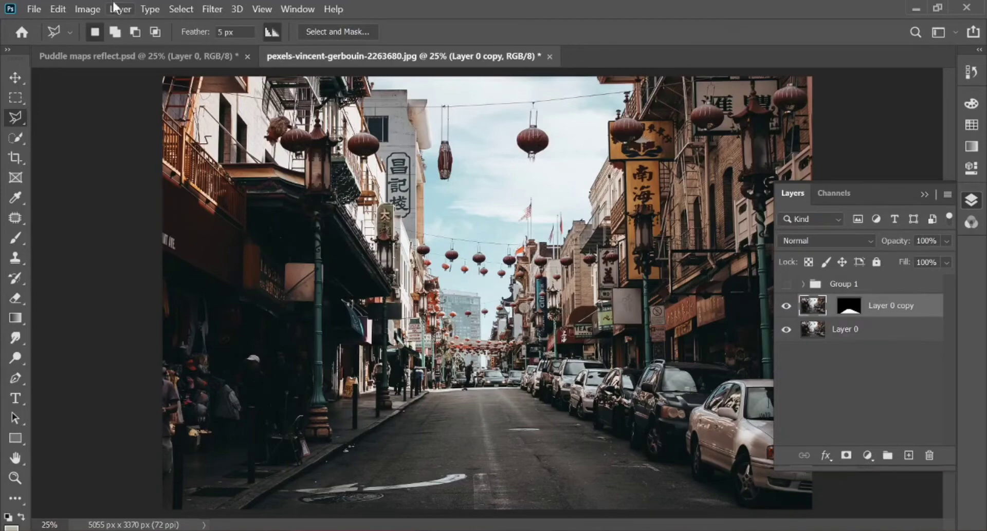
pyautogui.click(58, 8)
pyautogui.moveTo(153, 342)
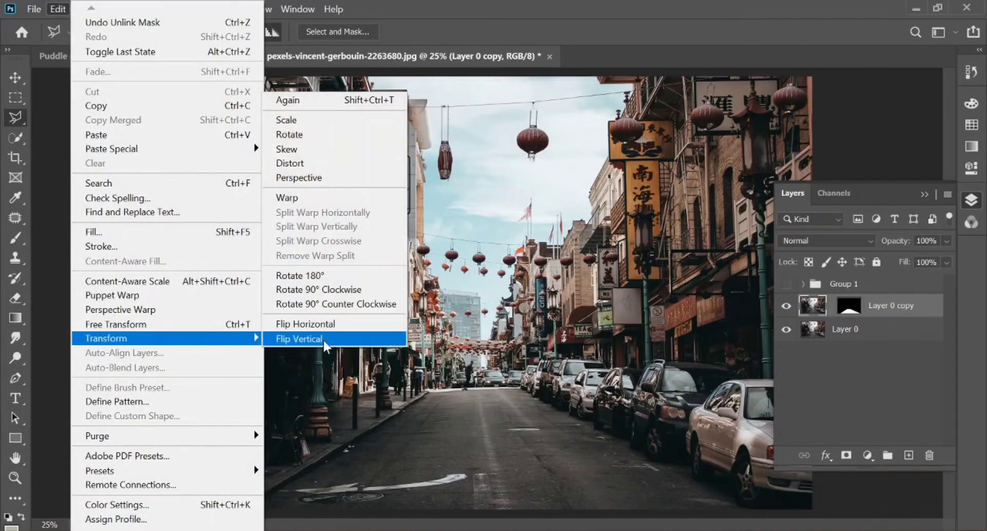
pyautogui.click(318, 339)
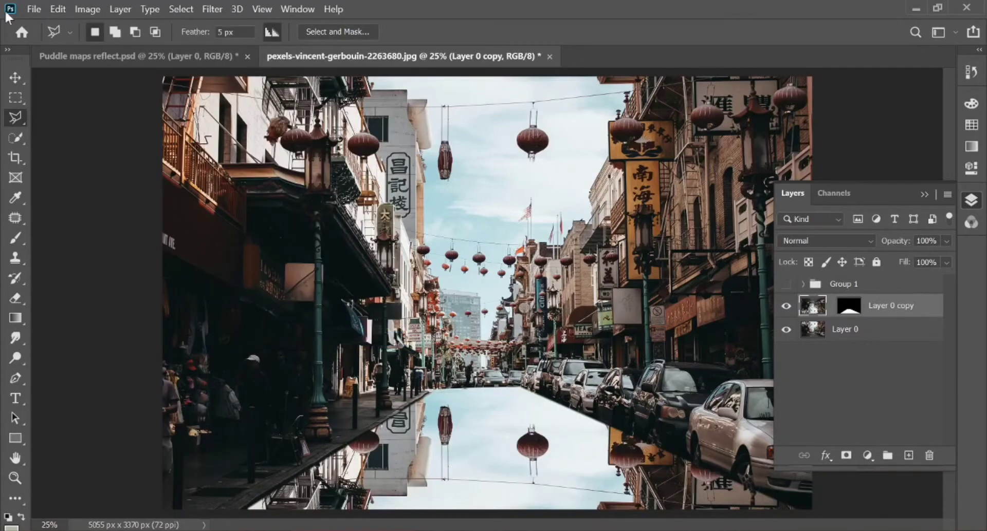
# Step: Move the flipped image down about 491 px to meet the street's far end, and put Layer 0 copy in a group
pyautogui.press('v')
pyautogui.moveTo(502, 463)
pyautogui.mouseDown()
pyautogui.moveTo(489, 464)
pyautogui.moveTo(486, 419)
pyautogui.moveTo(494, 476)
pyautogui.moveTo(485, 467)
pyautogui.mouseUp()
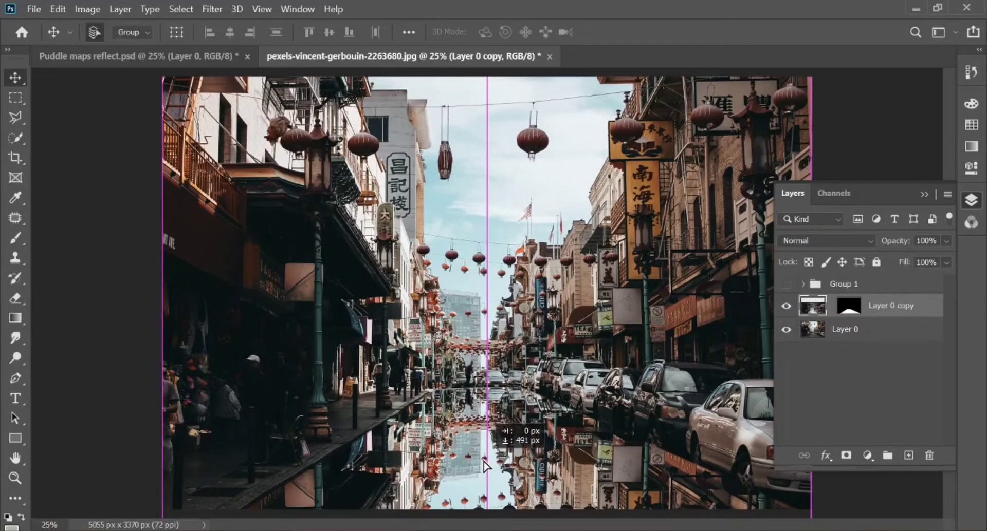
pyautogui.moveTo(483, 463); pyautogui.dragTo(486, 465)
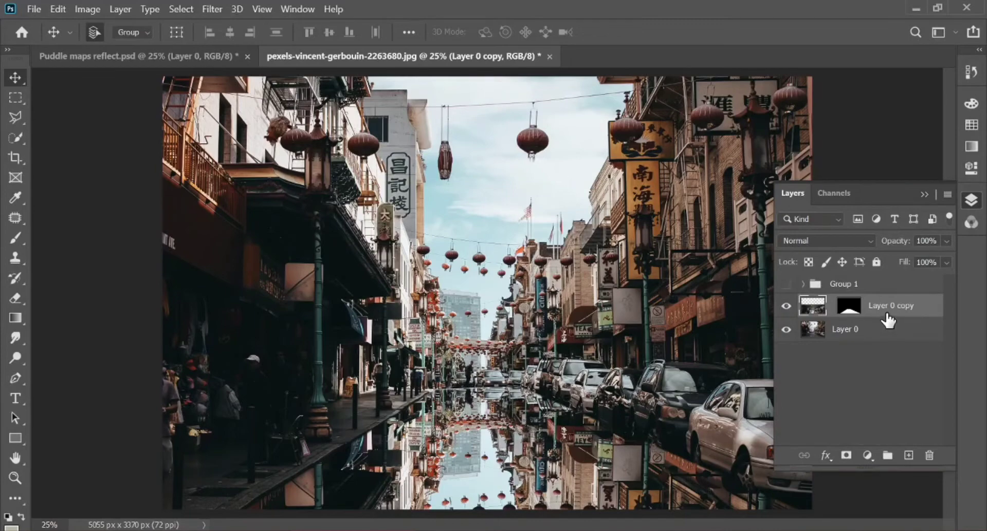
pyautogui.hotkey('ctrl', 'g')
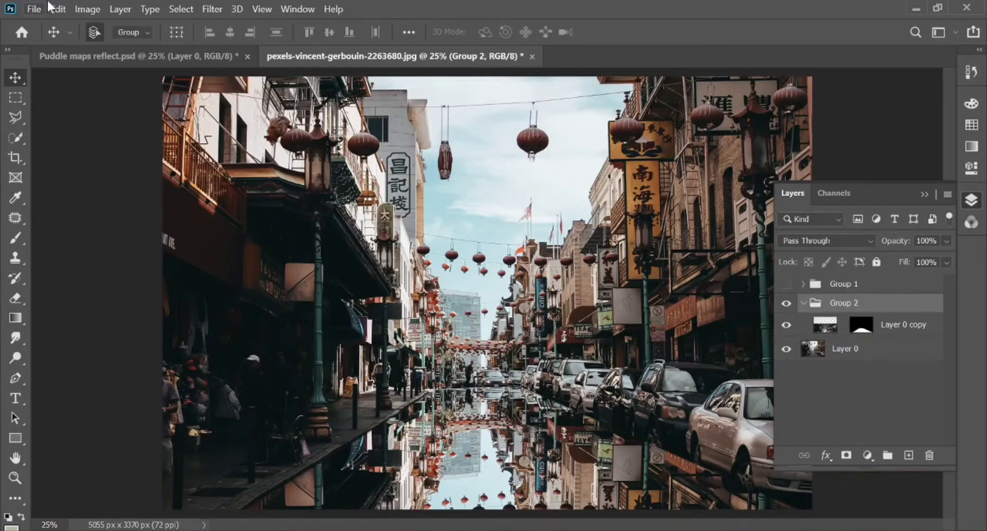
# Step: Load the saved puddle alpha channel as a selection and turn it into a layer mask on Group 2
pyautogui.click(181, 9)
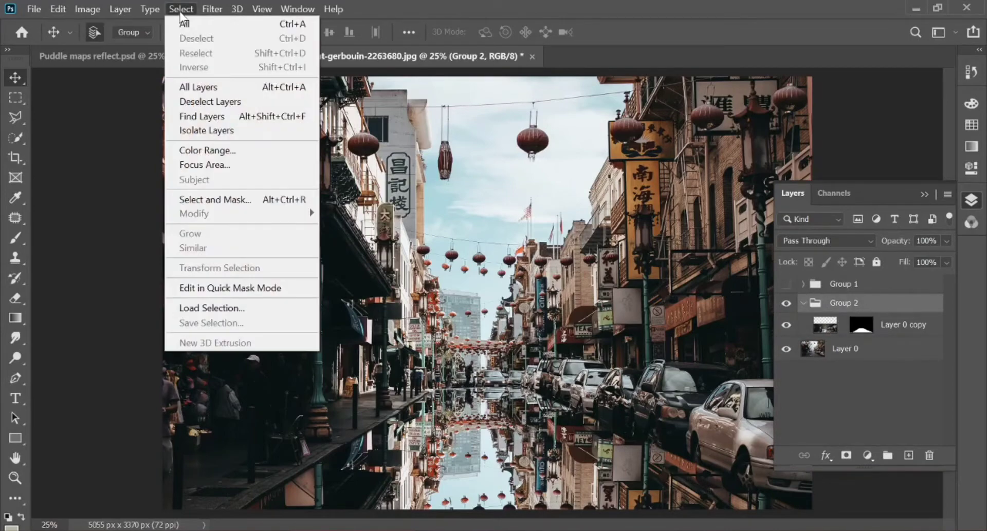
pyautogui.click(212, 308)
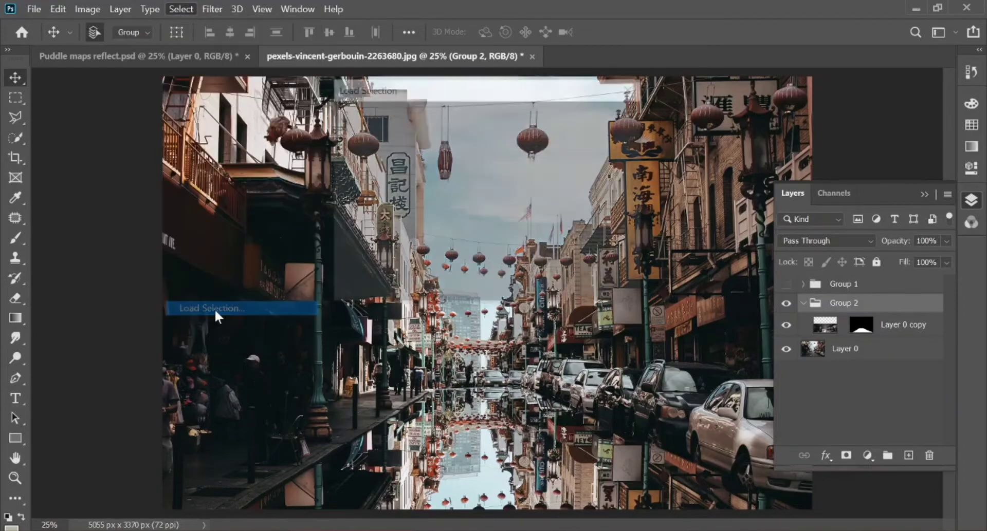
pyautogui.click(614, 123)
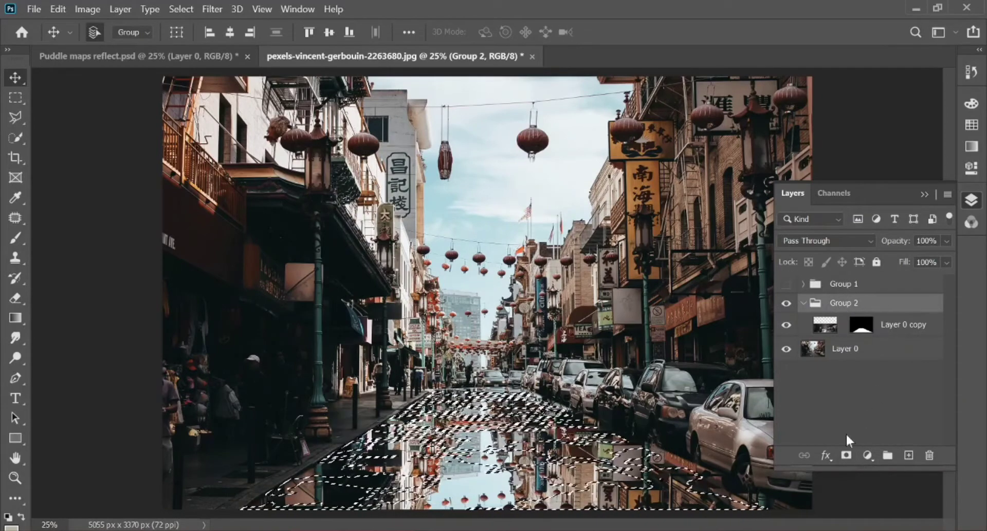
pyautogui.click(846, 456)
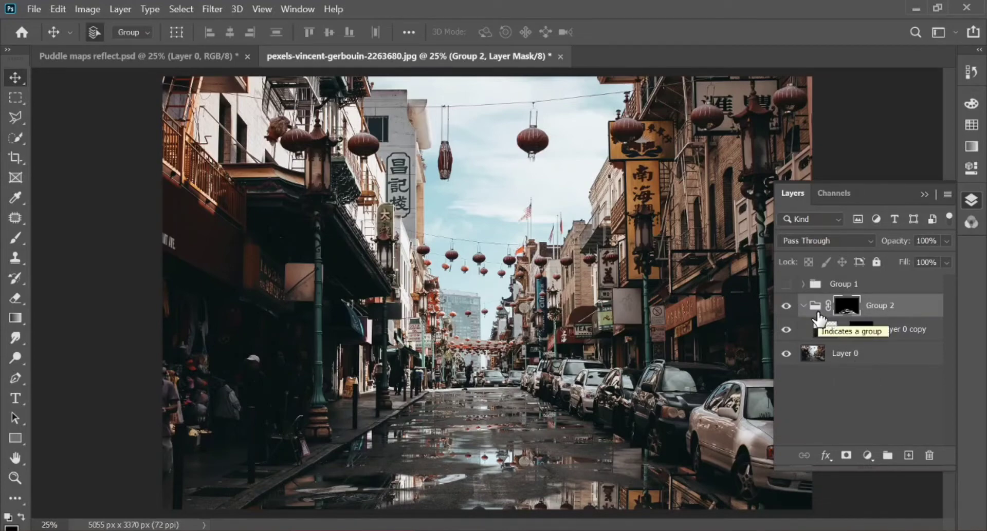
# Step: Add a Gradient Map adjustment layer above Layer 0 copy inside Group 2
pyautogui.click(899, 338)
pyautogui.click(868, 456)
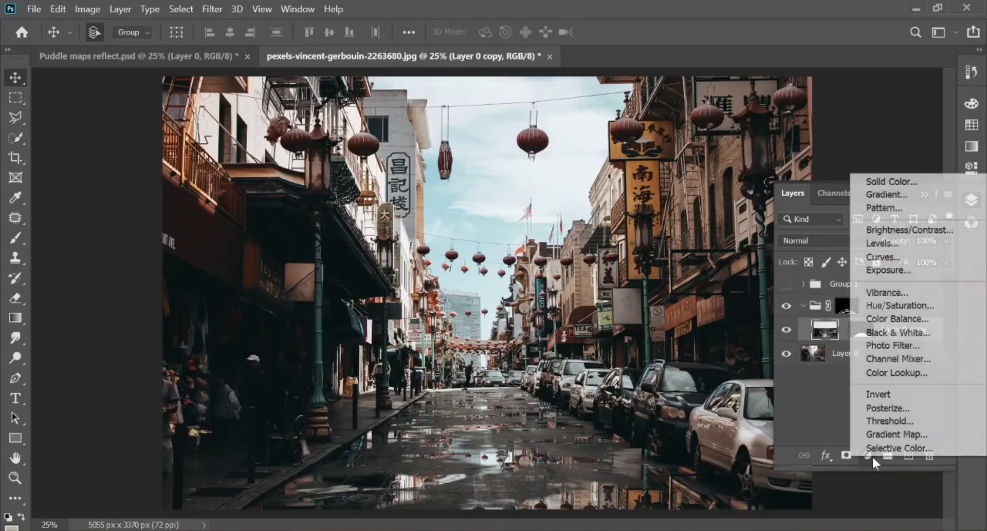
pyautogui.click(877, 433)
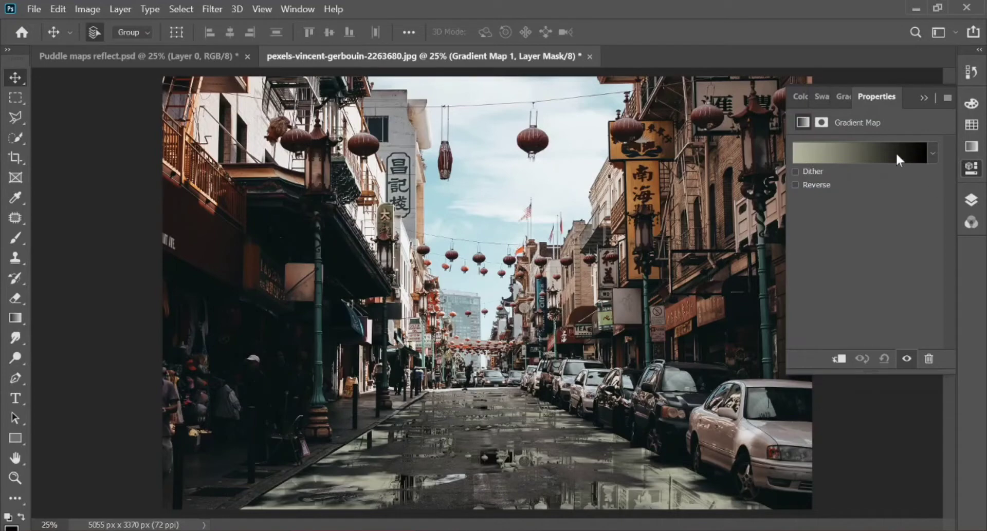
# Step: Edit the gradient map and set its start stop to off-white f0f0ee, sampled from the white building sign
pyautogui.click(970, 200)
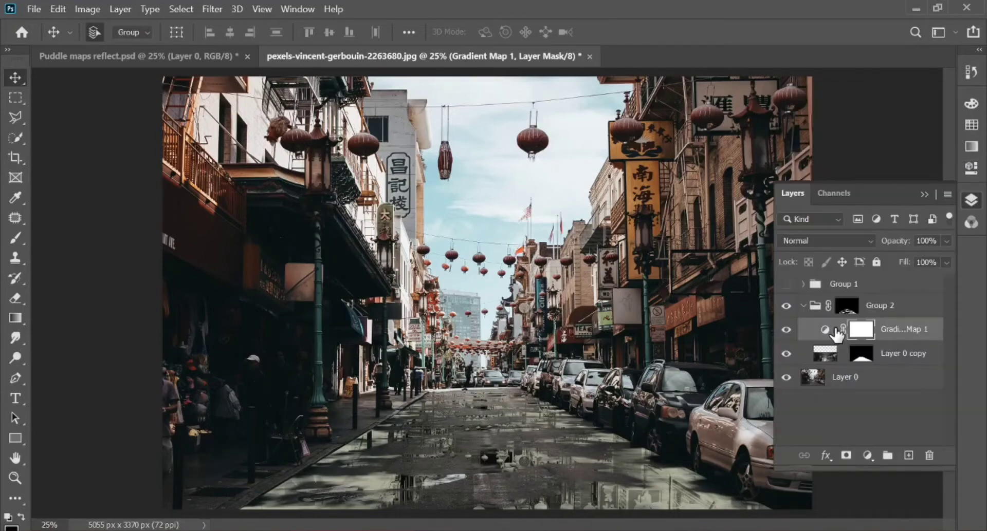
pyautogui.click(825, 332)
pyautogui.doubleClick(825, 332)
pyautogui.click(845, 139)
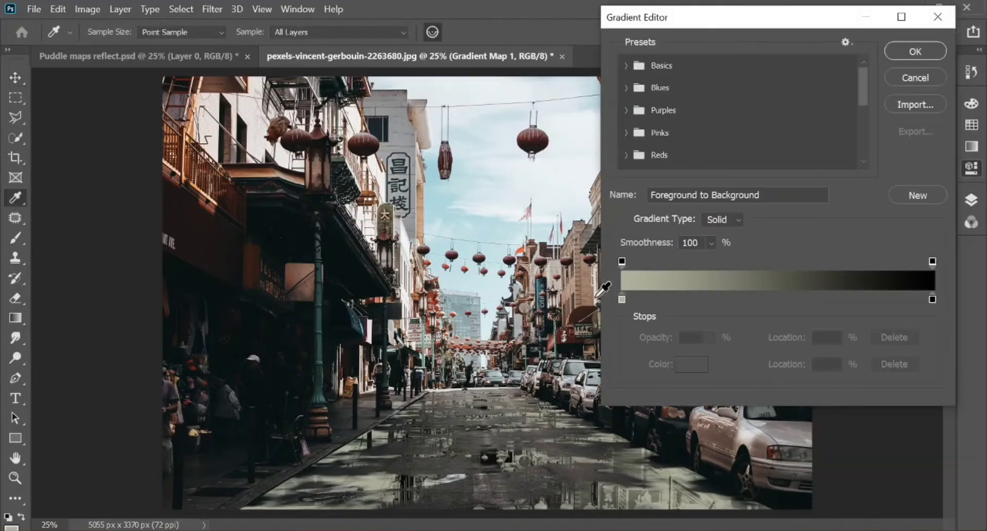
pyautogui.click(621, 300)
pyautogui.click(690, 364)
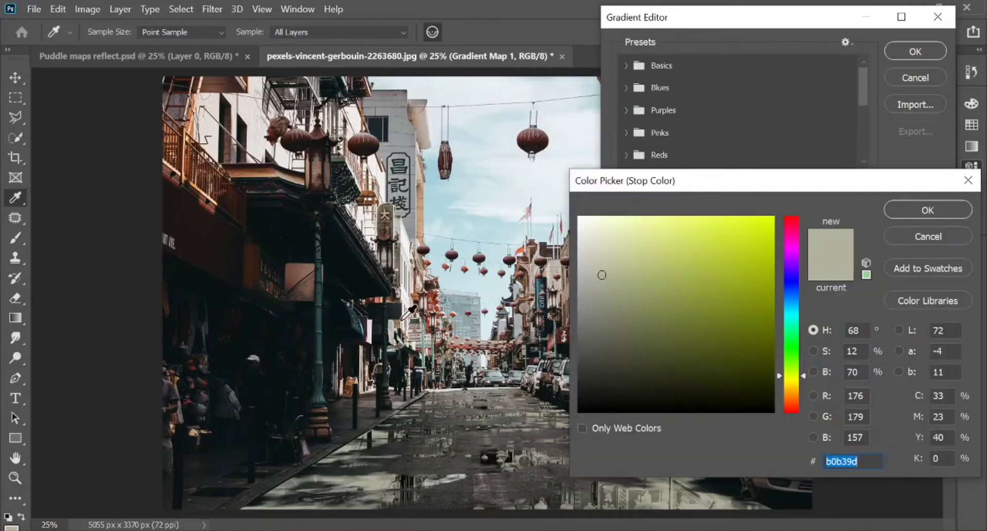
pyautogui.click(391, 170)
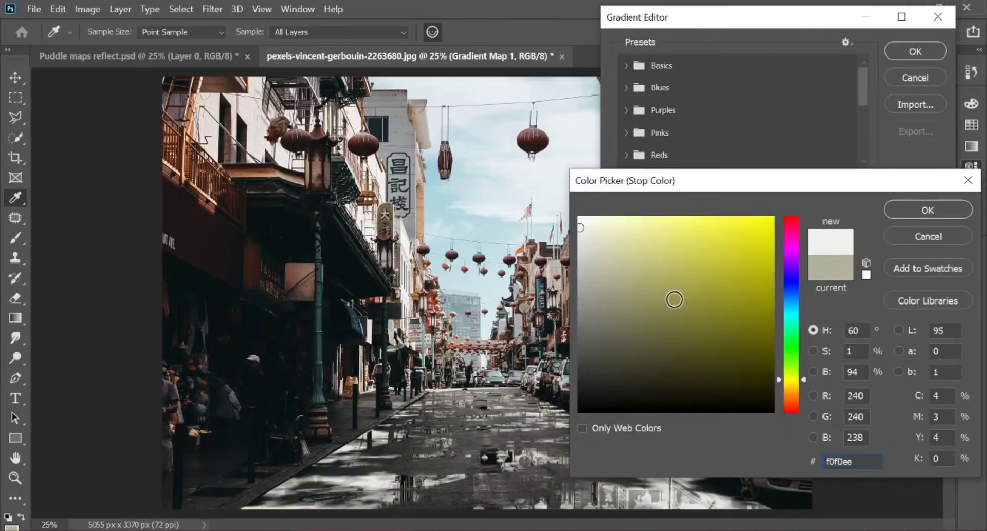
pyautogui.click(939, 206)
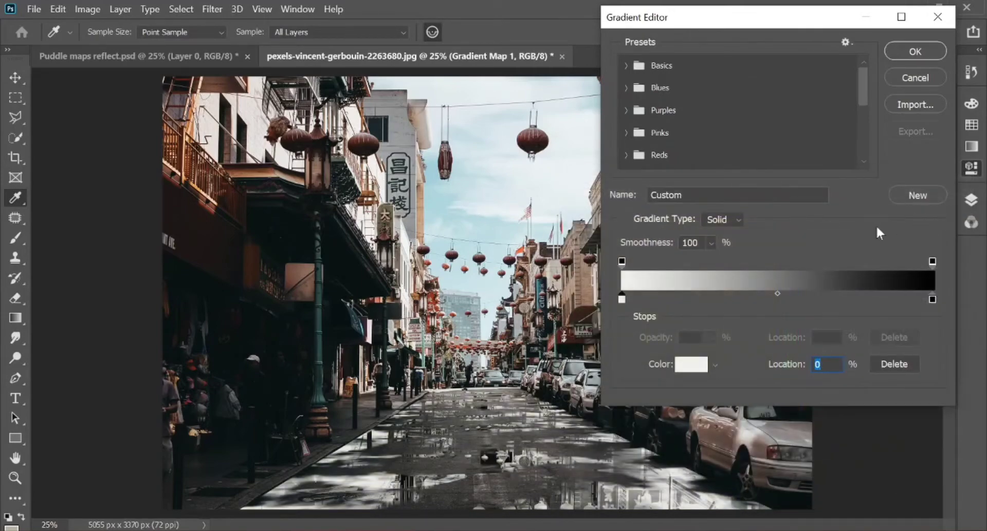
# Step: Set the gradient's end stop to dark teal 081211, sampled from the photo's shadows, and accept the gradient
pyautogui.click(932, 299)
pyautogui.click(691, 364)
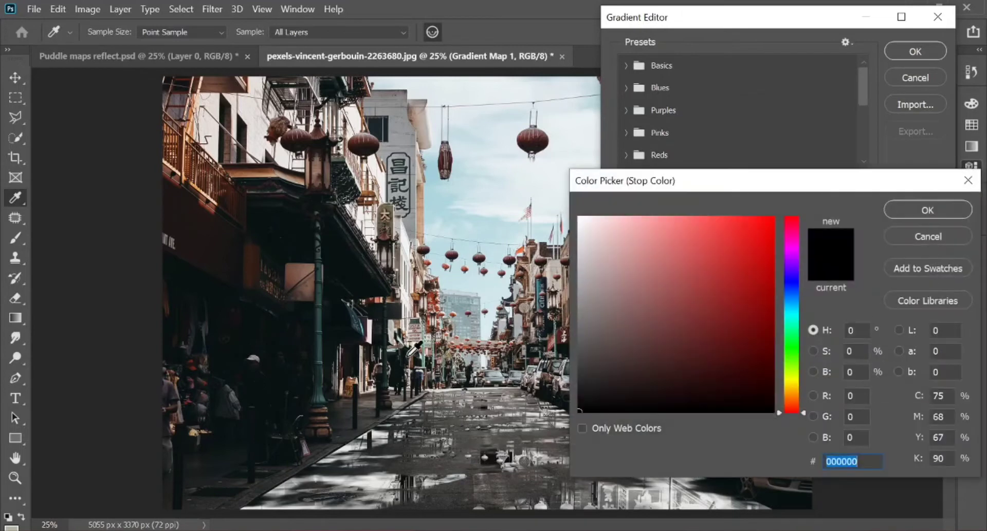
pyautogui.click(331, 337)
pyautogui.click(347, 271)
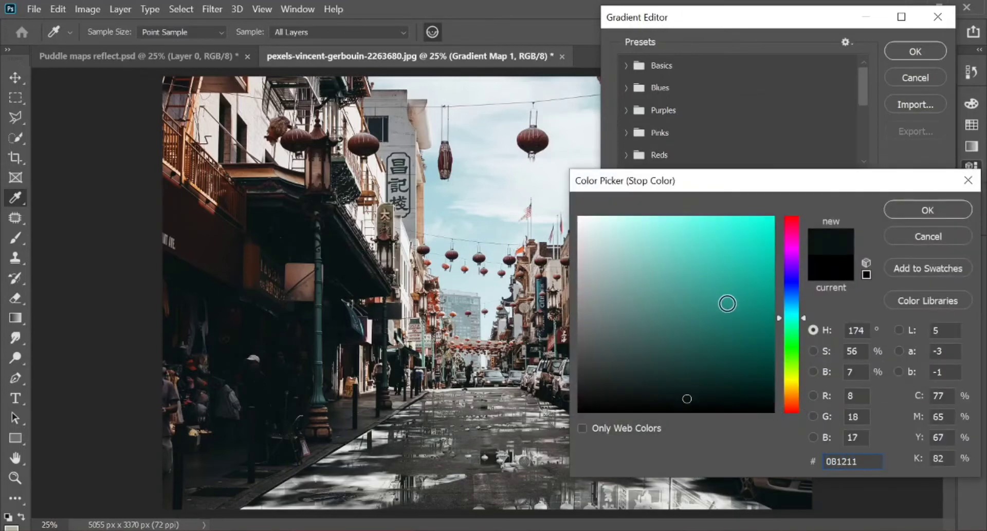
pyautogui.click(909, 212)
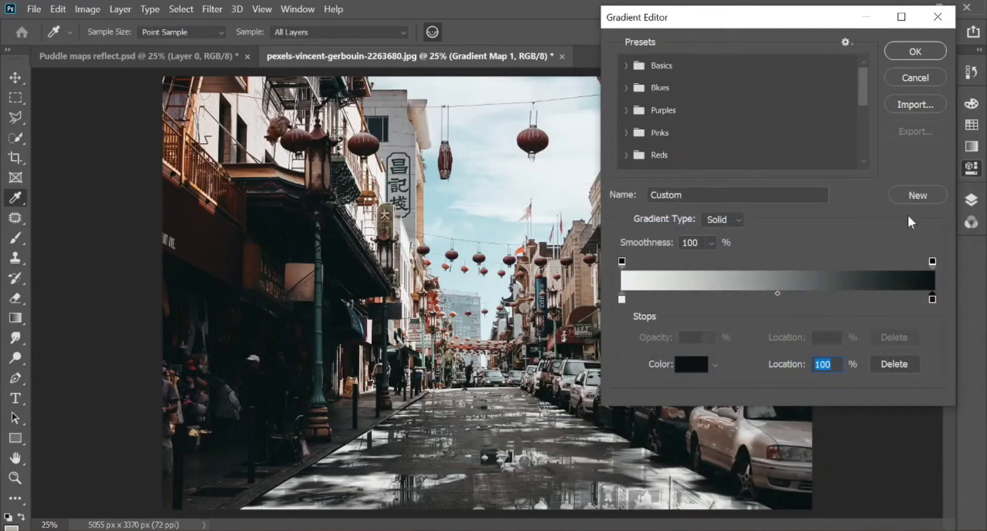
pyautogui.click(914, 51)
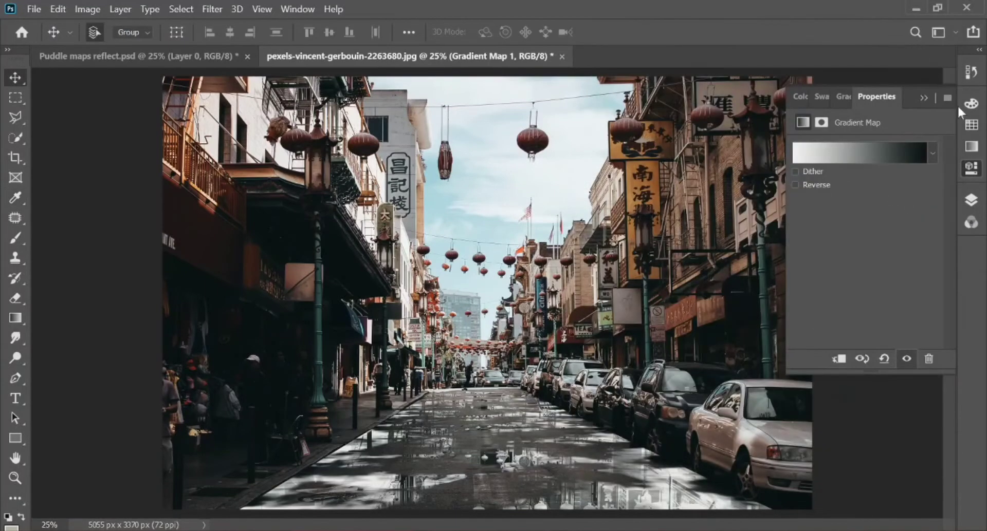
# Step: Lower the Gradient Map layer's opacity to 20%
pyautogui.click(971, 201)
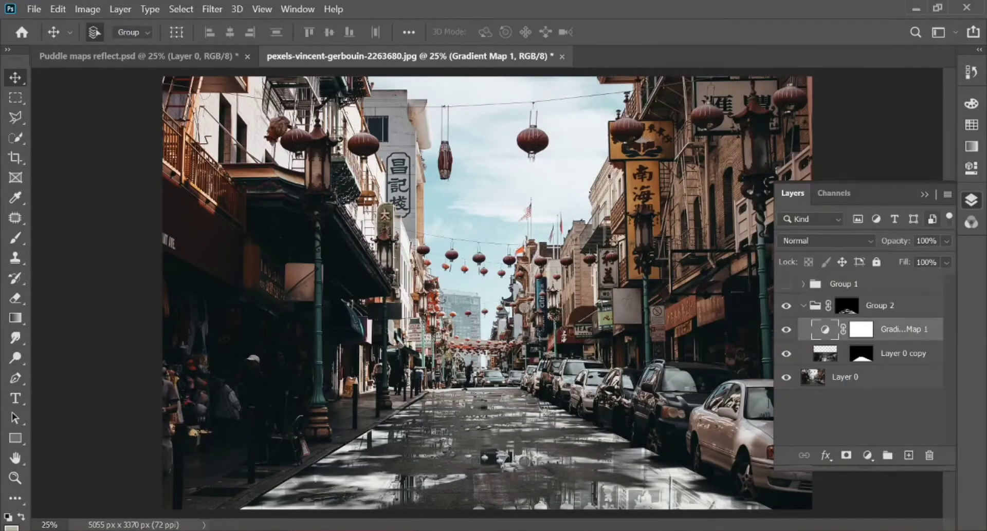
pyautogui.click(945, 241)
pyautogui.moveTo(945, 261); pyautogui.dragTo(908, 262)
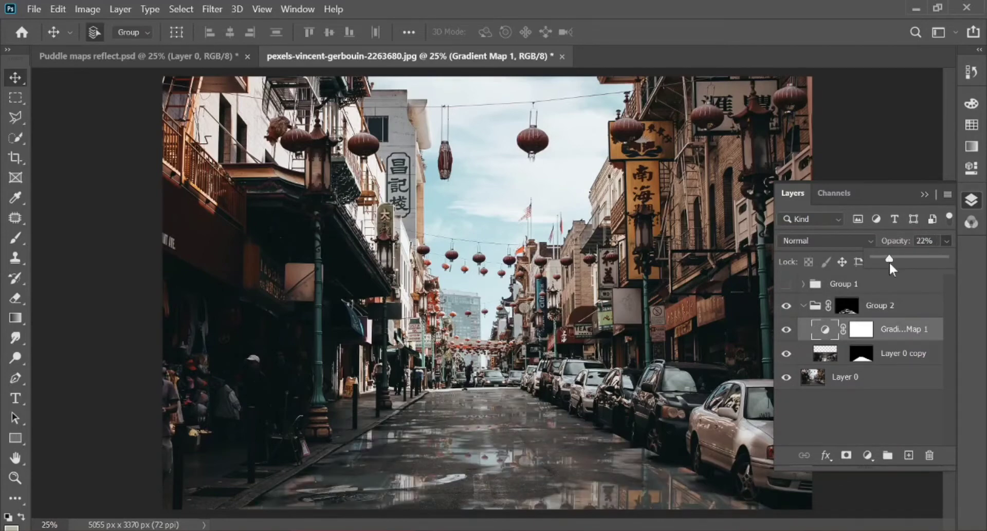
pyautogui.moveTo(895, 261); pyautogui.dragTo(894, 262)
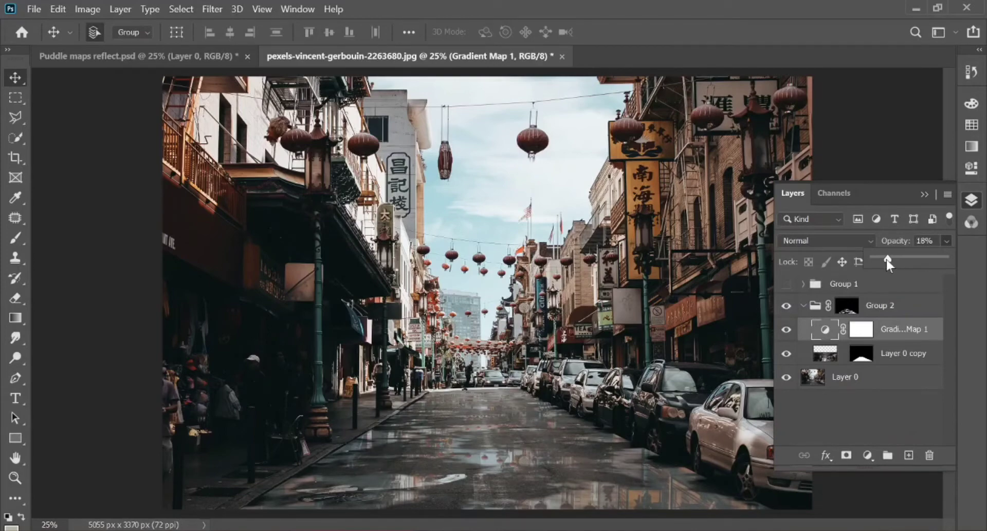
pyautogui.moveTo(886, 260); pyautogui.dragTo(884, 261)
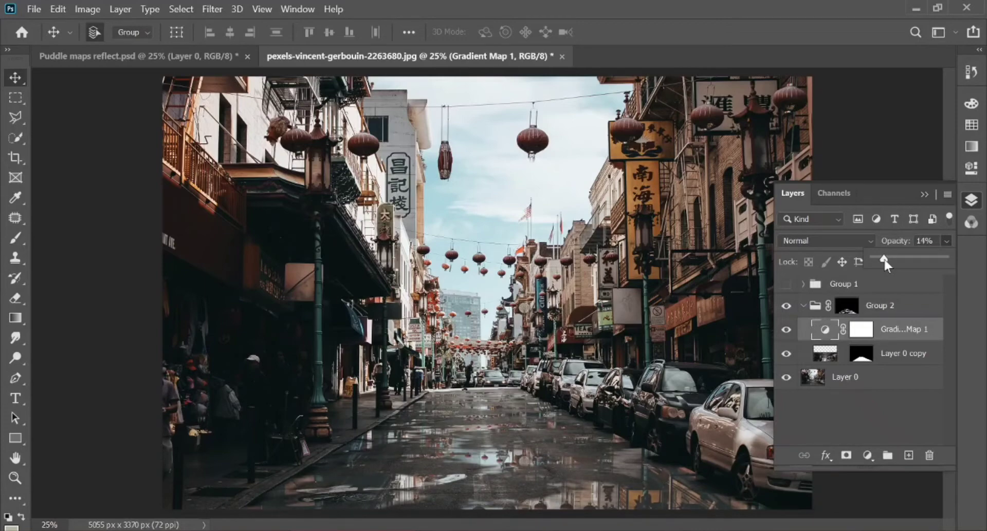
pyautogui.moveTo(886, 260); pyautogui.dragTo(887, 258)
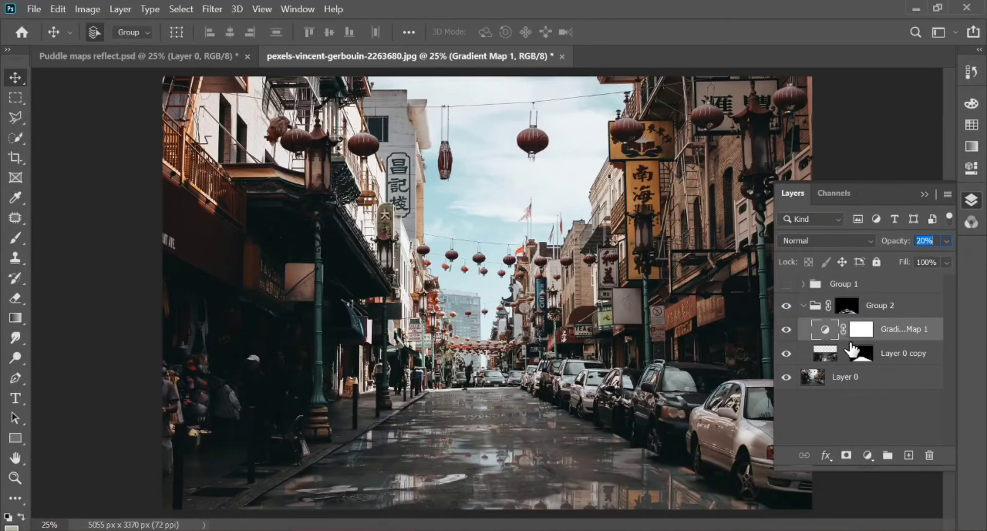
# Step: Add a Curves adjustment from Group 2 and brighten the reflections by setting the white point input to 167
pyautogui.click(902, 309)
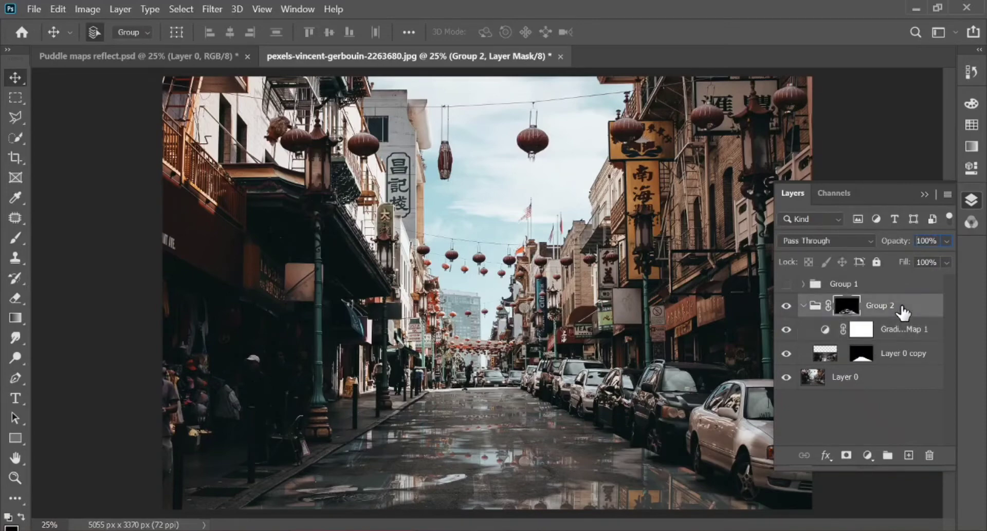
pyautogui.click(867, 455)
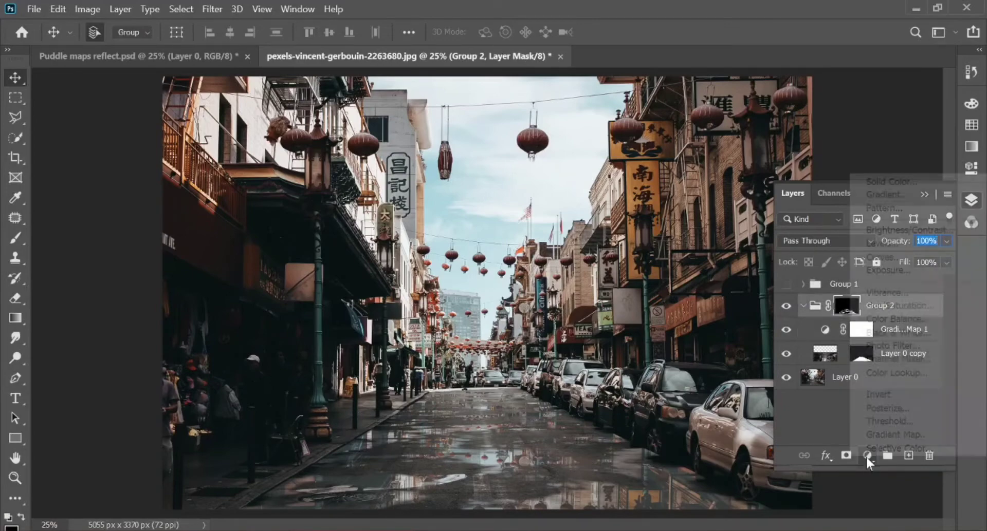
pyautogui.click(910, 251)
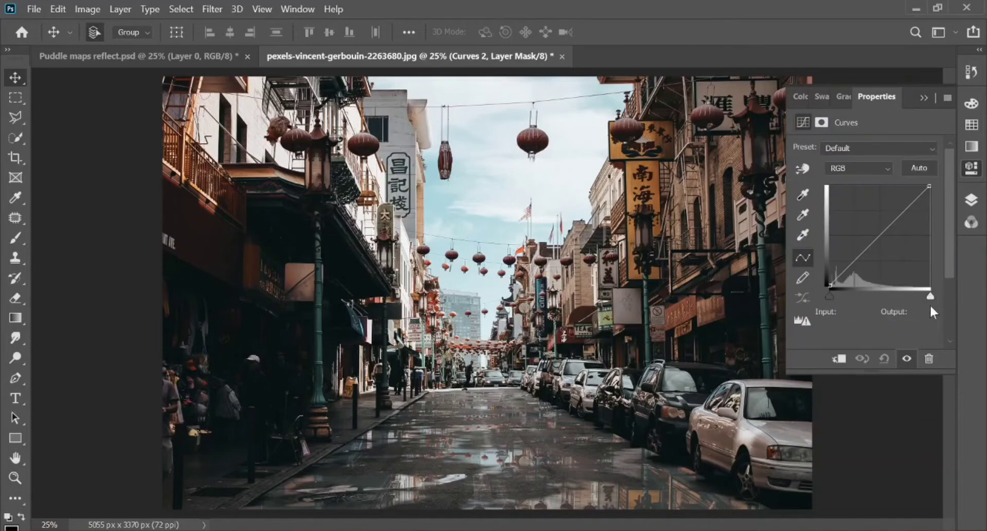
pyautogui.moveTo(930, 297); pyautogui.dragTo(891, 294)
pyautogui.moveTo(902, 297); pyautogui.dragTo(896, 296)
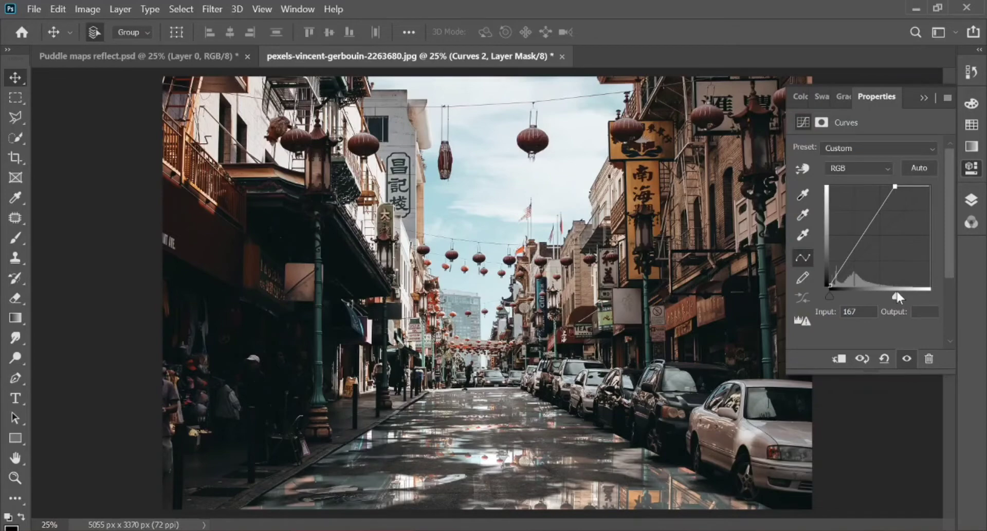
# Step: Move the Curves 2 layer above Group 2 and clip it to the group
pyautogui.click(977, 203)
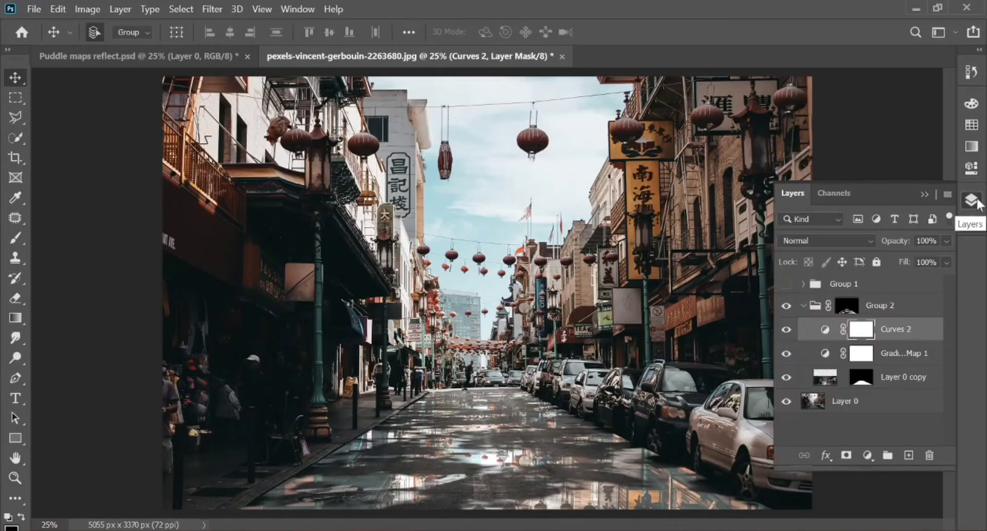
pyautogui.moveTo(908, 325); pyautogui.dragTo(900, 296)
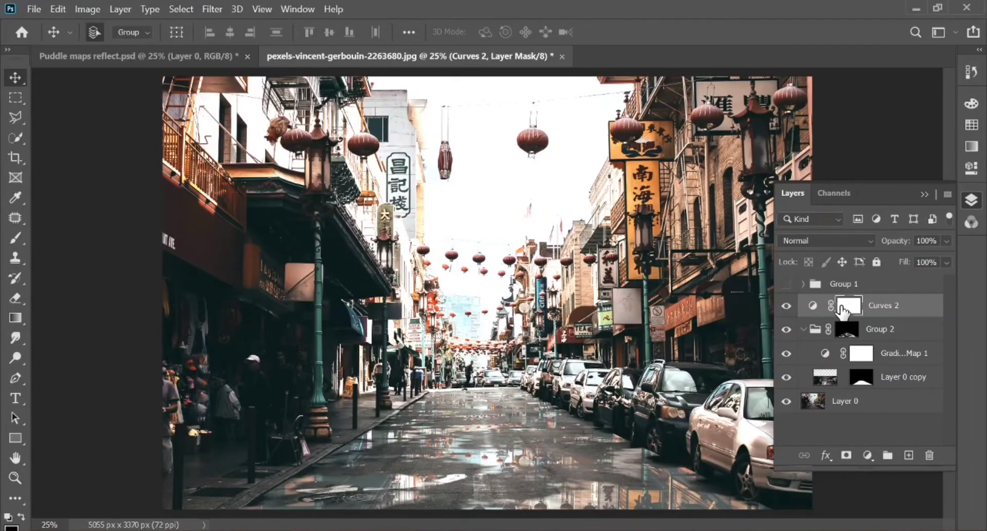
pyautogui.keyDown('alt'); pyautogui.click(896, 318); pyautogui.keyUp('alt')
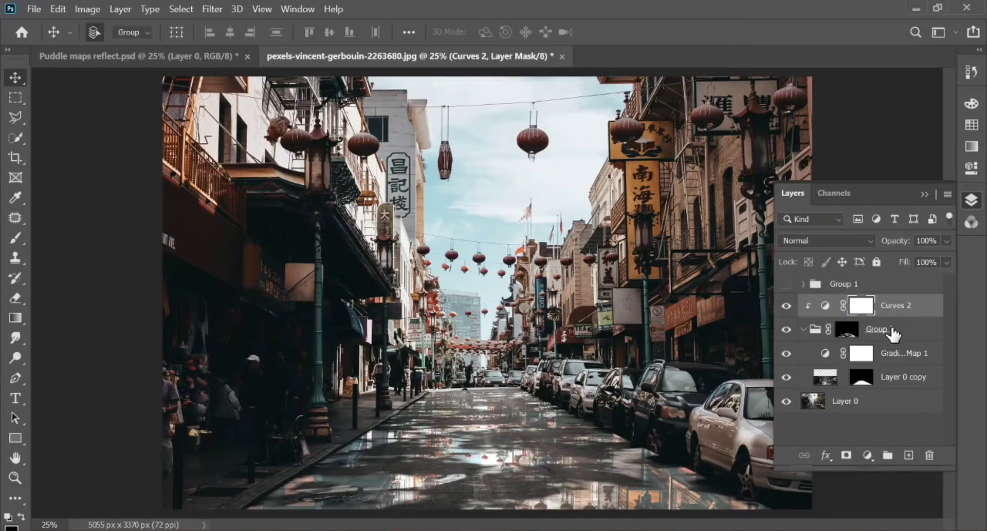
# Step: Convert Layer 0 copy for smart filters
pyautogui.click(887, 377)
pyautogui.click(212, 8)
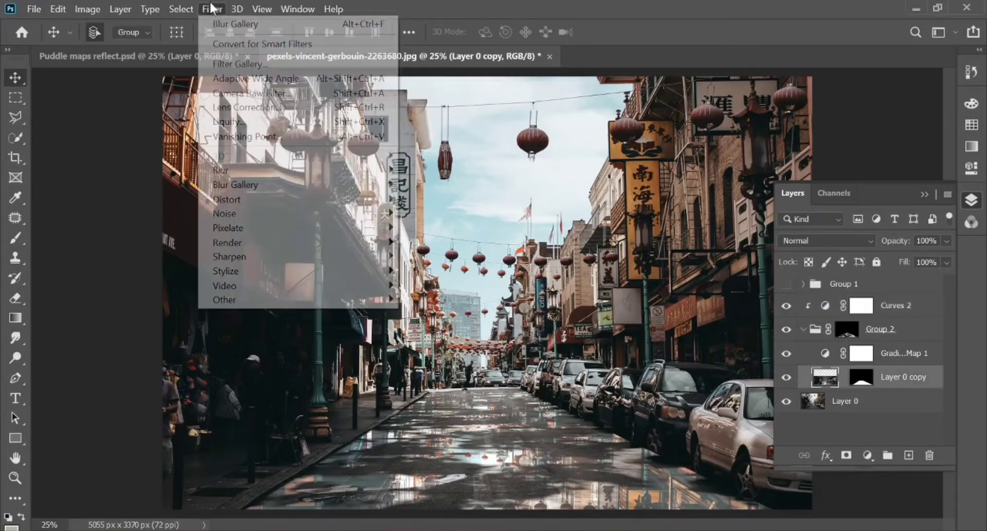
pyautogui.click(263, 44)
# Step: Apply a Path Blur to Layer 0 copy with a vertical downward path and the speed reduced to about 9%
pyautogui.click(212, 9)
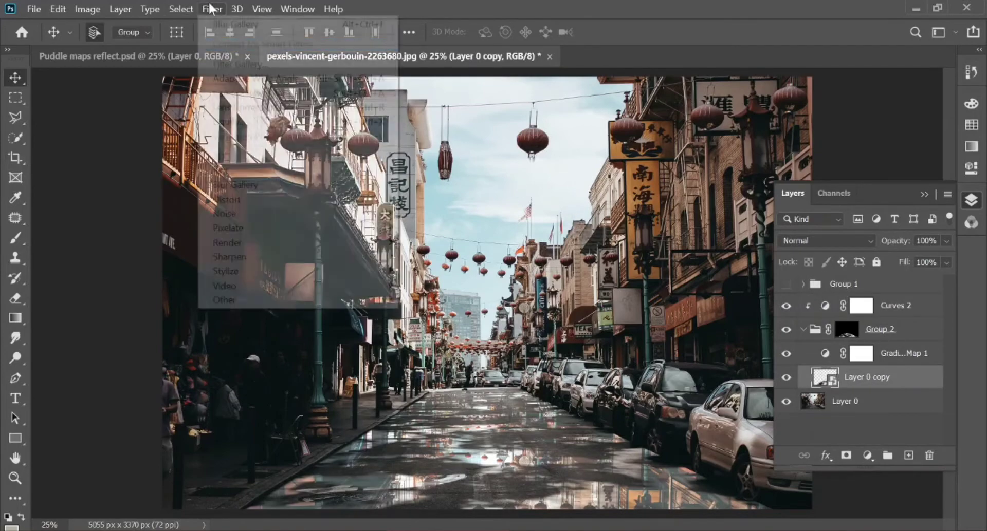
pyautogui.moveTo(341, 186)
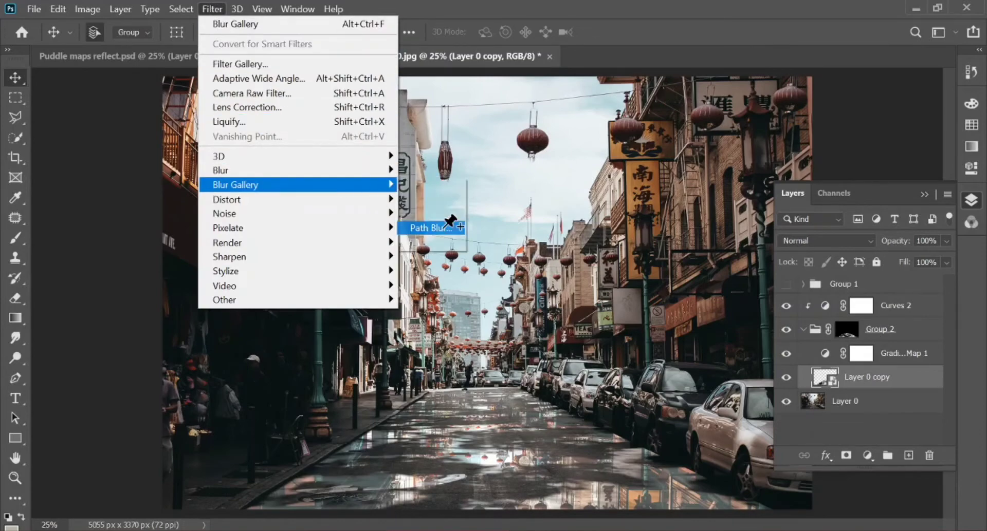
pyautogui.click(443, 225)
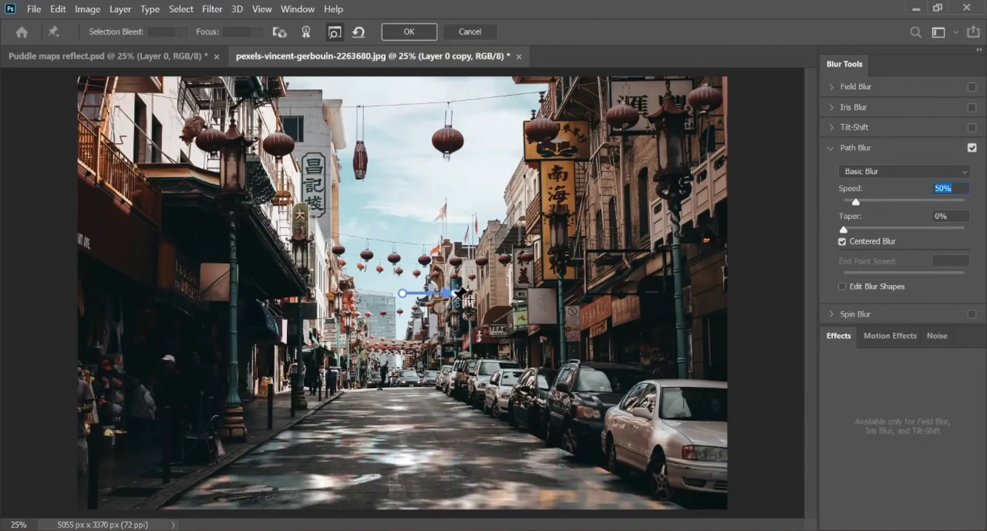
pyautogui.moveTo(455, 294); pyautogui.dragTo(403, 412)
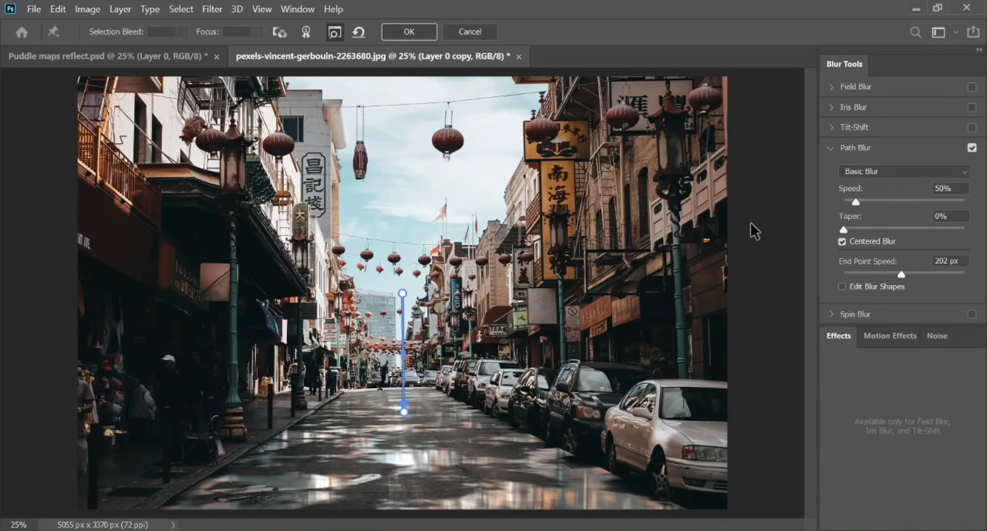
pyautogui.moveTo(853, 207); pyautogui.dragTo(846, 205)
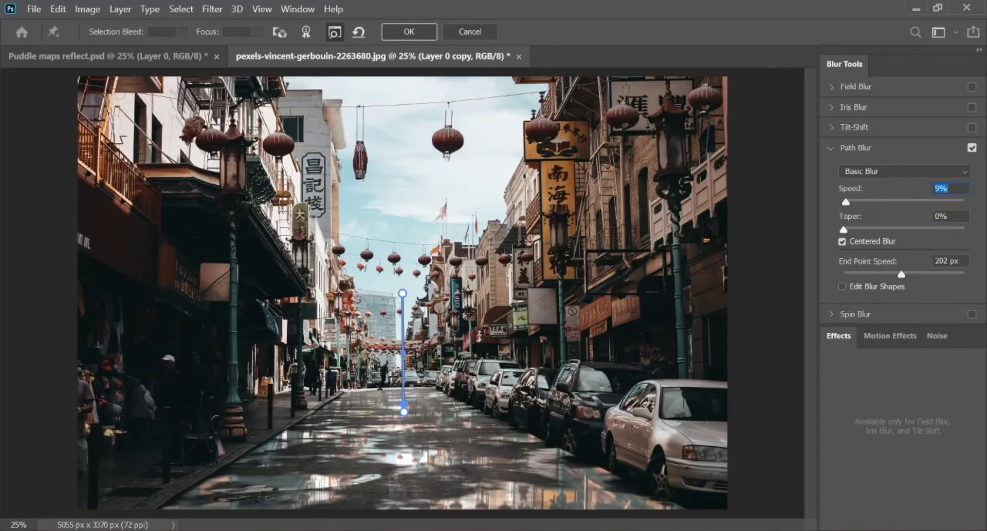
pyautogui.press('Down')
pyautogui.click(412, 31)
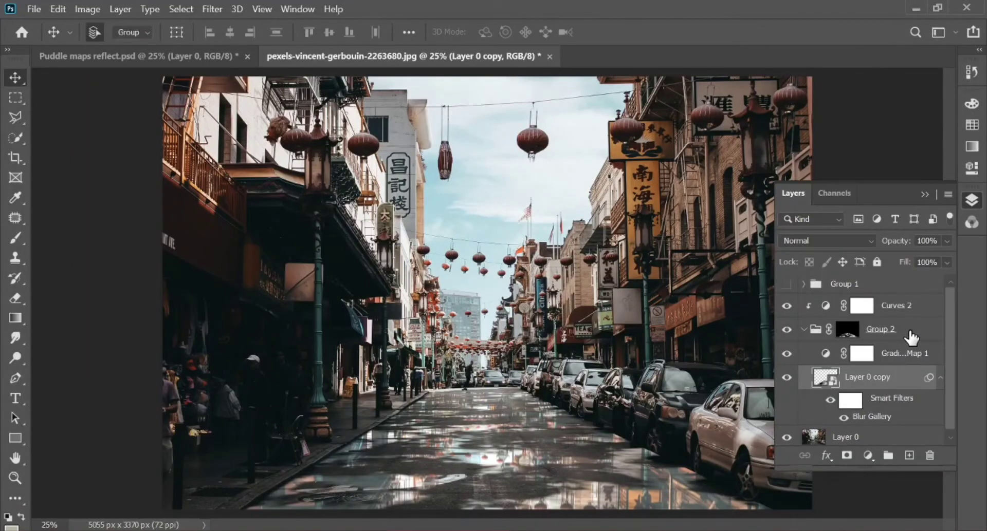
pyautogui.doubleClick(907, 380)
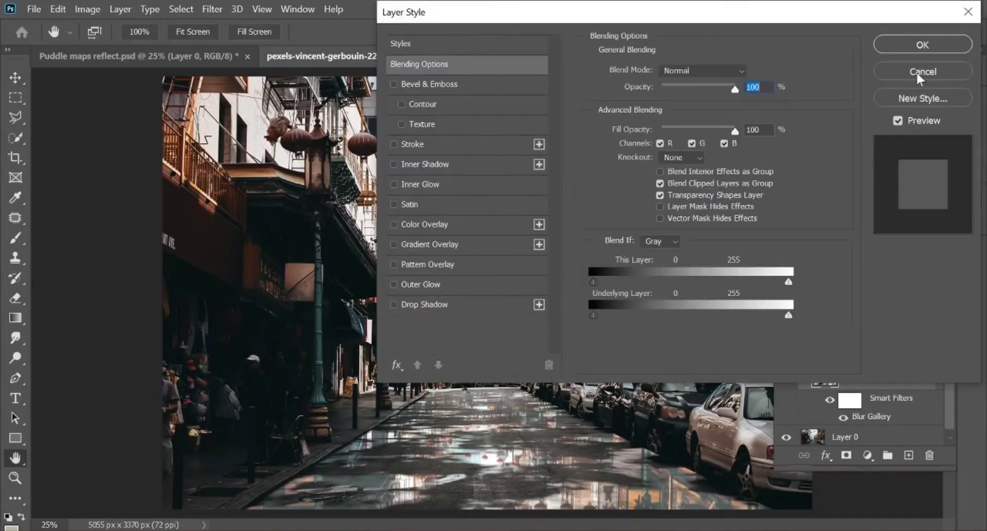
pyautogui.moveTo(595, 317); pyautogui.dragTo(677, 316)
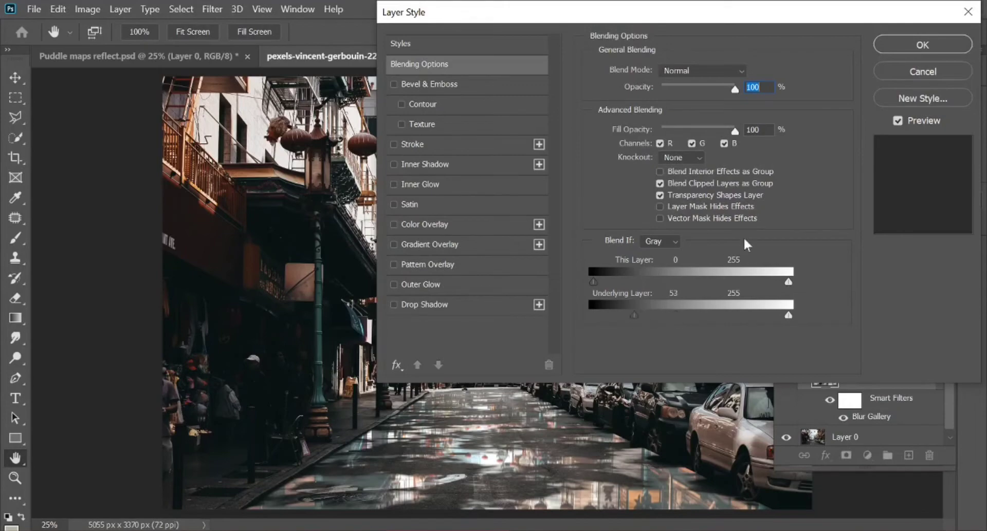
pyautogui.click(933, 72)
pyautogui.click(819, 313)
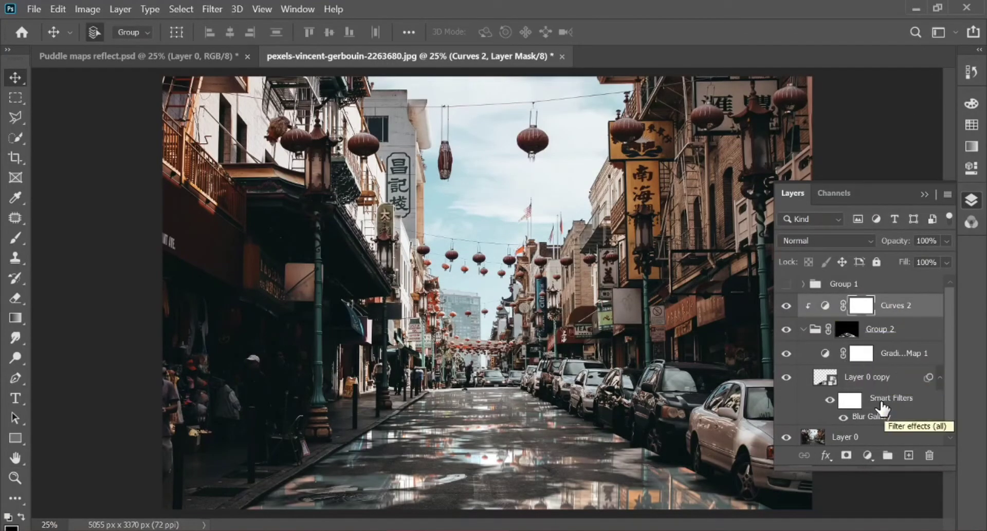
pyautogui.click(824, 307)
pyautogui.doubleClick(825, 308)
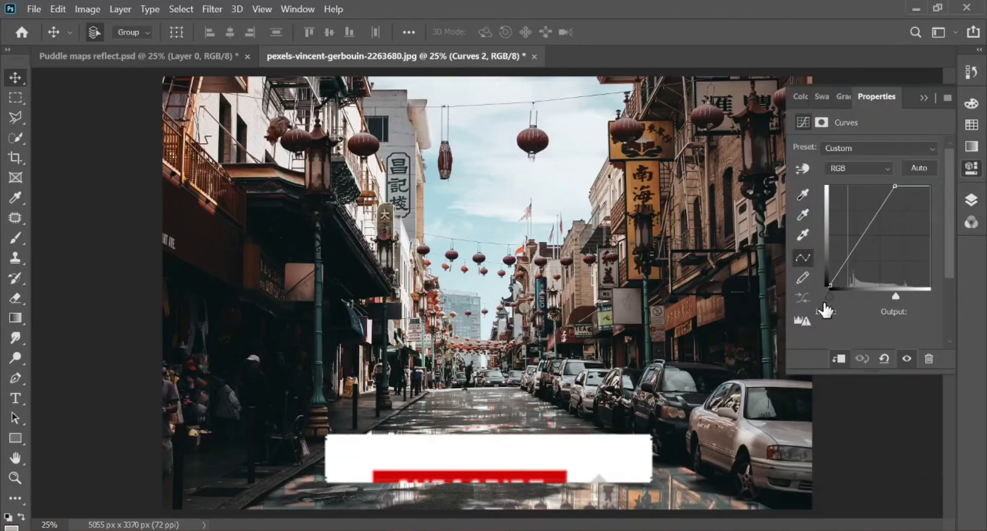
pyautogui.click(971, 202)
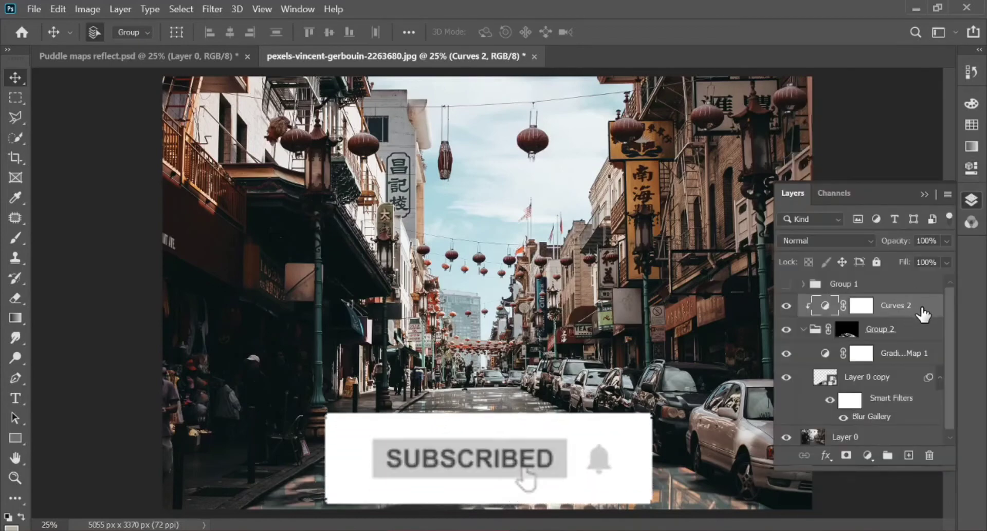
# Step: Set Blend If on the Curves 2 layer, splitting the underlying layer's dark threshold to 22 / 84
pyautogui.doubleClick(923, 315)
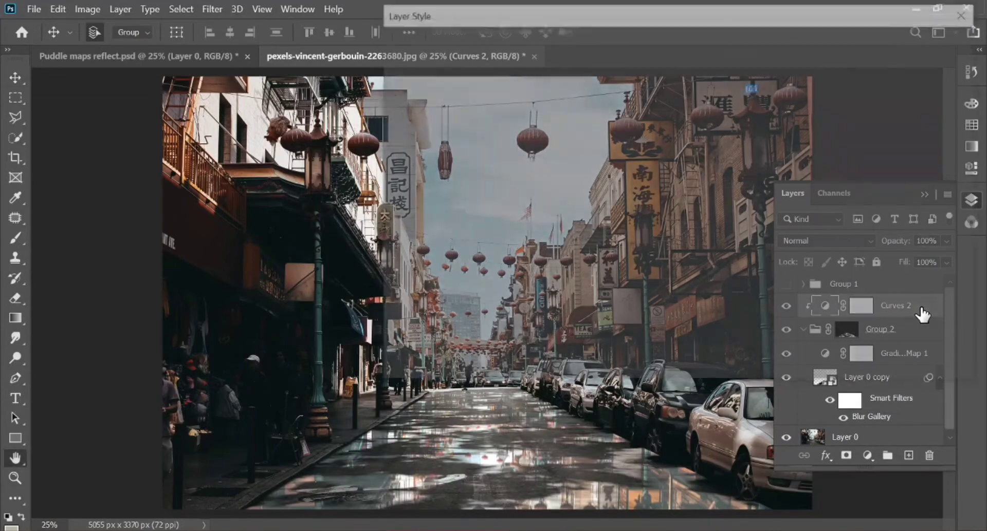
pyautogui.moveTo(596, 319); pyautogui.dragTo(659, 320)
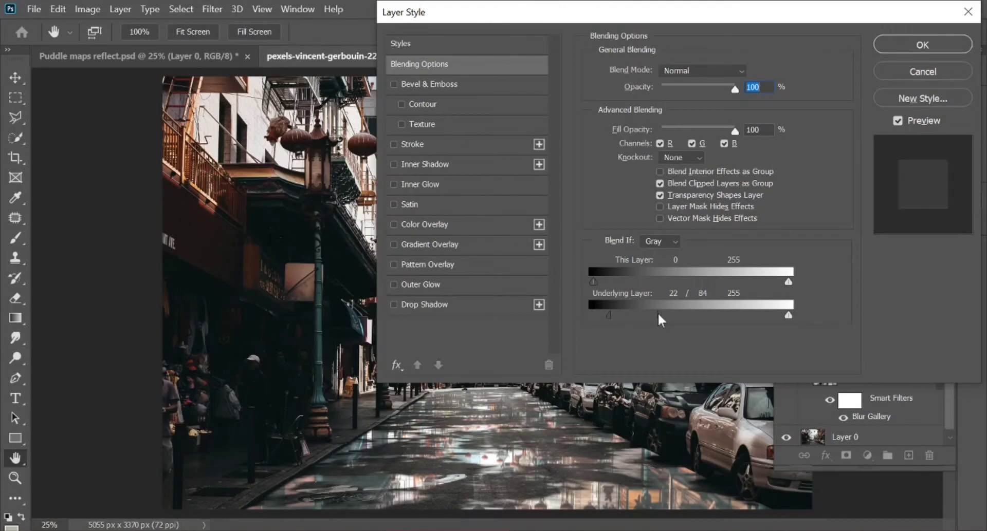
pyautogui.click(915, 45)
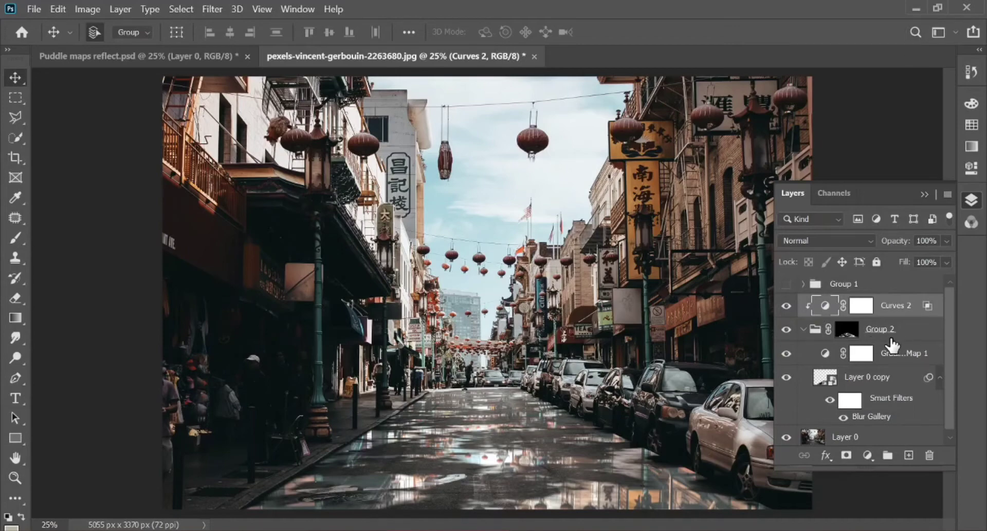
# Step: Collapse Group 2 and add a Vibrance adjustment layer directly above it
pyautogui.scroll(-1, 886, 408)
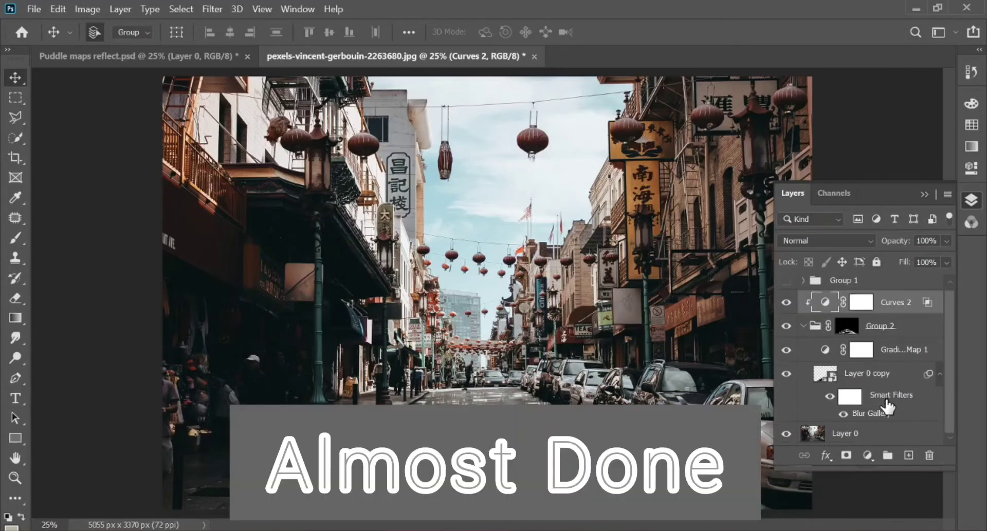
pyautogui.click(887, 329)
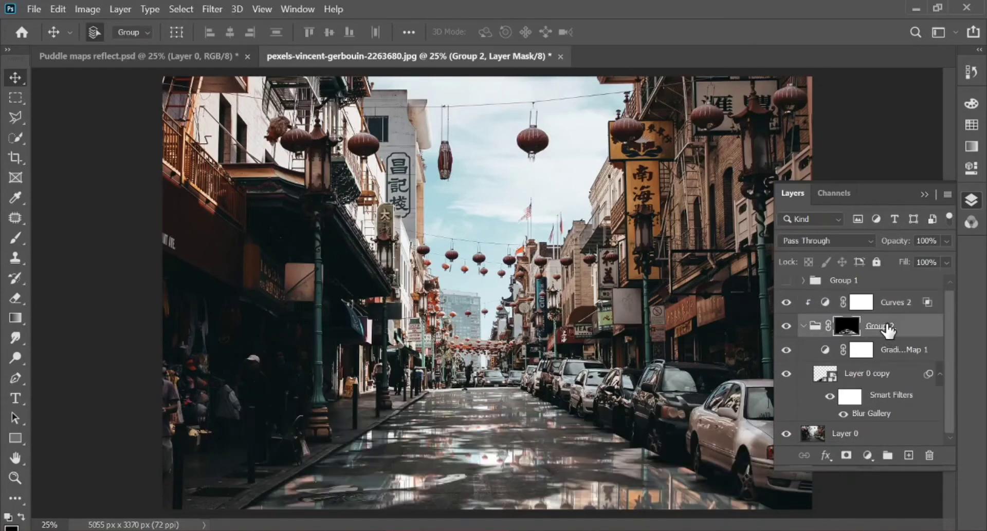
pyautogui.click(803, 327)
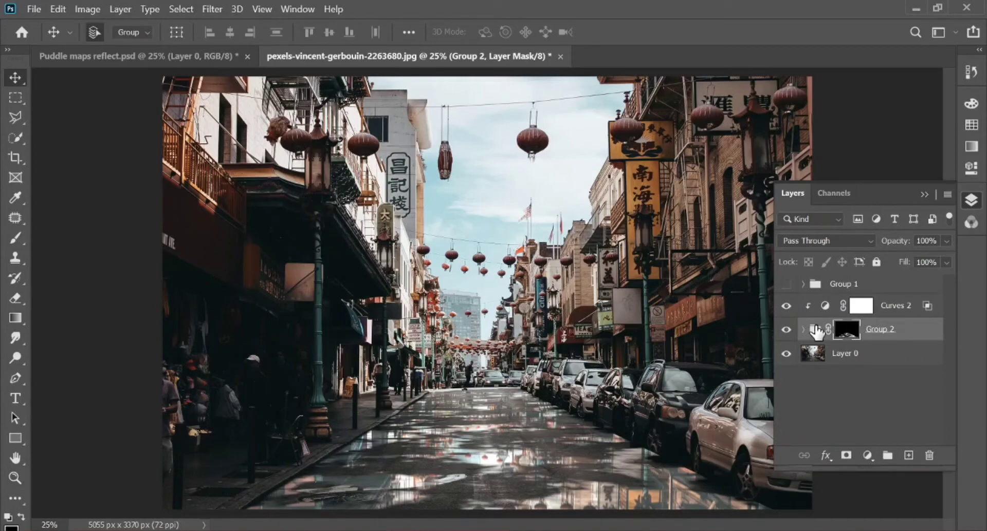
pyautogui.click(869, 456)
pyautogui.click(934, 291)
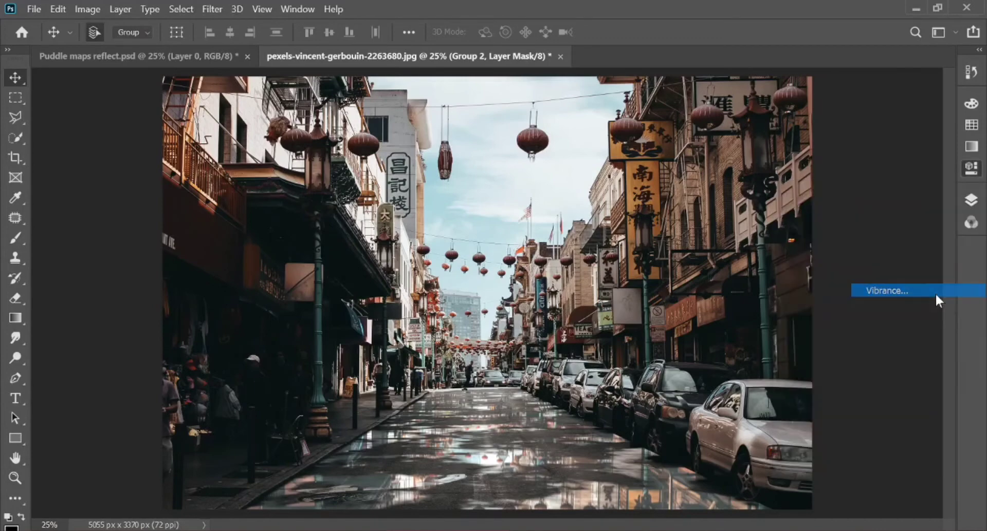
# Step: Release the Vibrance adjustment's clipping and set its vibrance to +34 and saturation to +17
pyautogui.moveTo(864, 164); pyautogui.dragTo(894, 164)
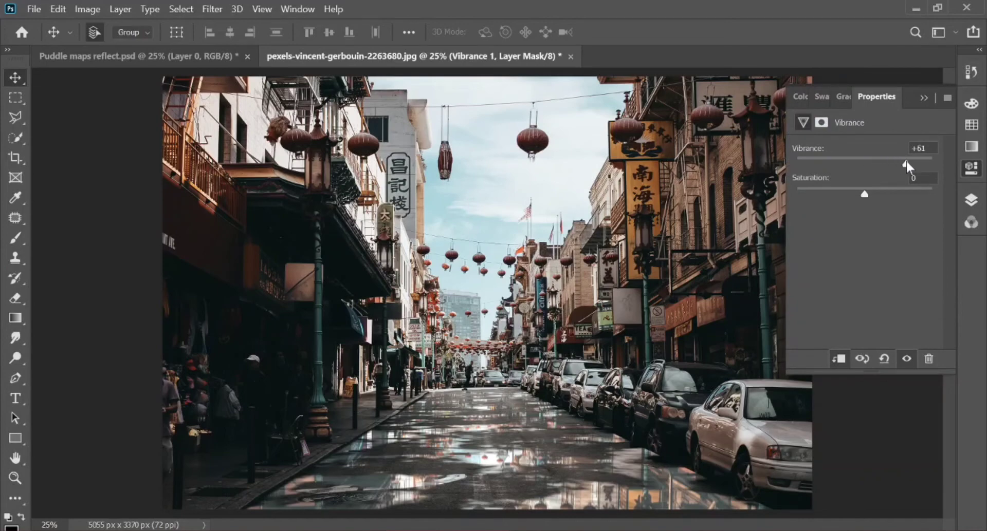
pyautogui.moveTo(866, 194)
pyautogui.mouseDown()
pyautogui.moveTo(888, 194)
pyautogui.moveTo(874, 193)
pyautogui.mouseUp()
pyautogui.click(839, 360)
pyautogui.moveTo(873, 195); pyautogui.dragTo(867, 195)
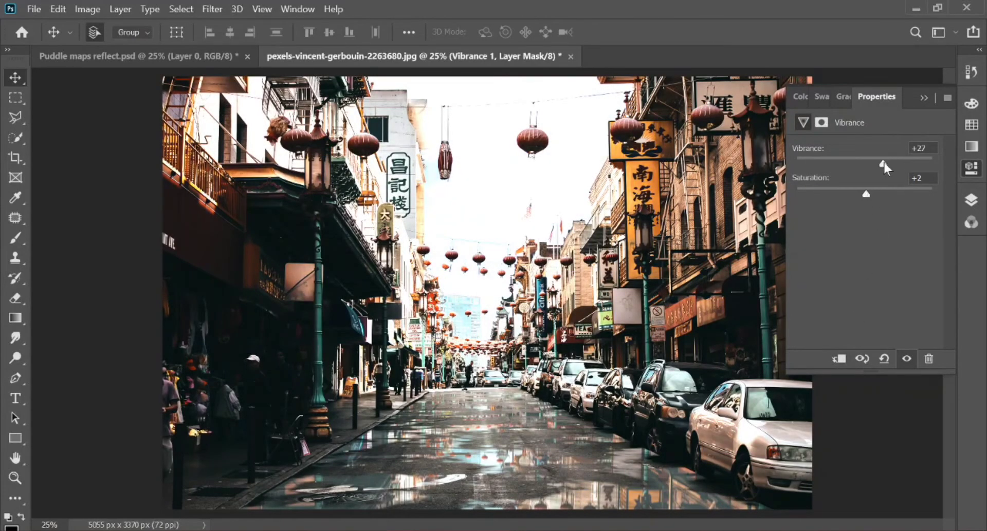
pyautogui.moveTo(884, 162); pyautogui.dragTo(889, 163)
pyautogui.moveTo(867, 194); pyautogui.dragTo(878, 196)
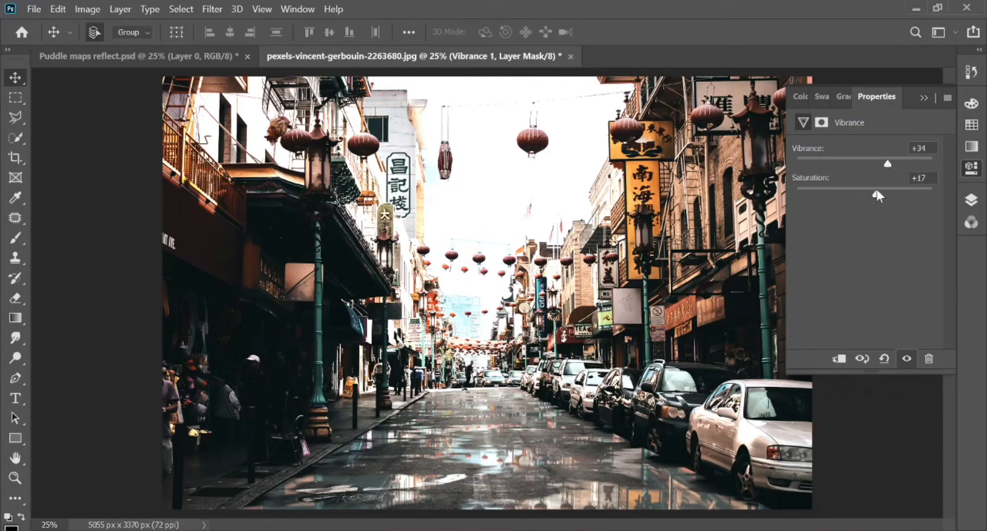